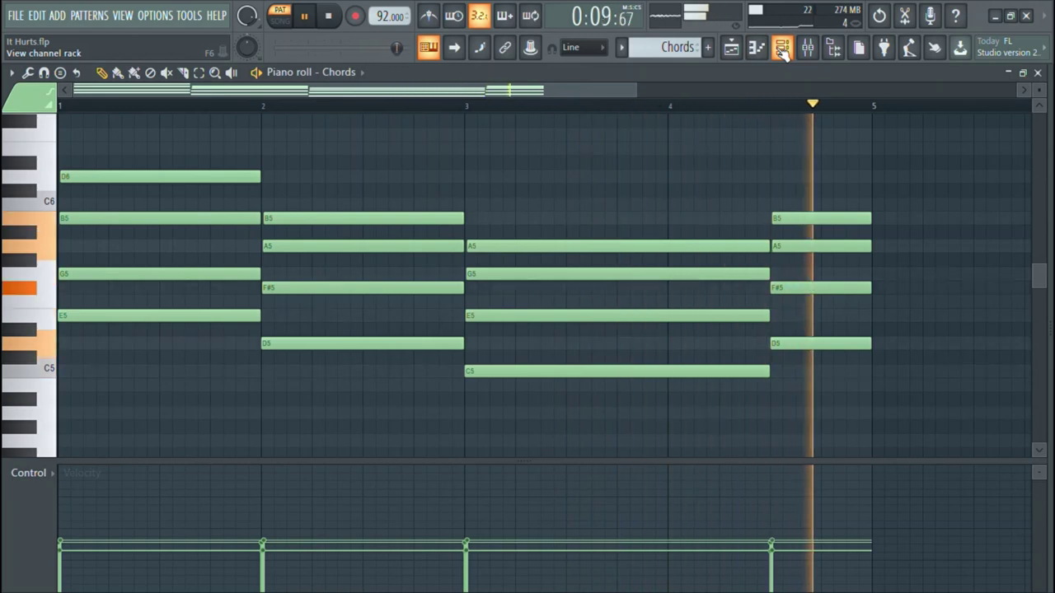
- Stop the Chords playback, switch to the Melody pattern, and play it in the piano roll
key(space)
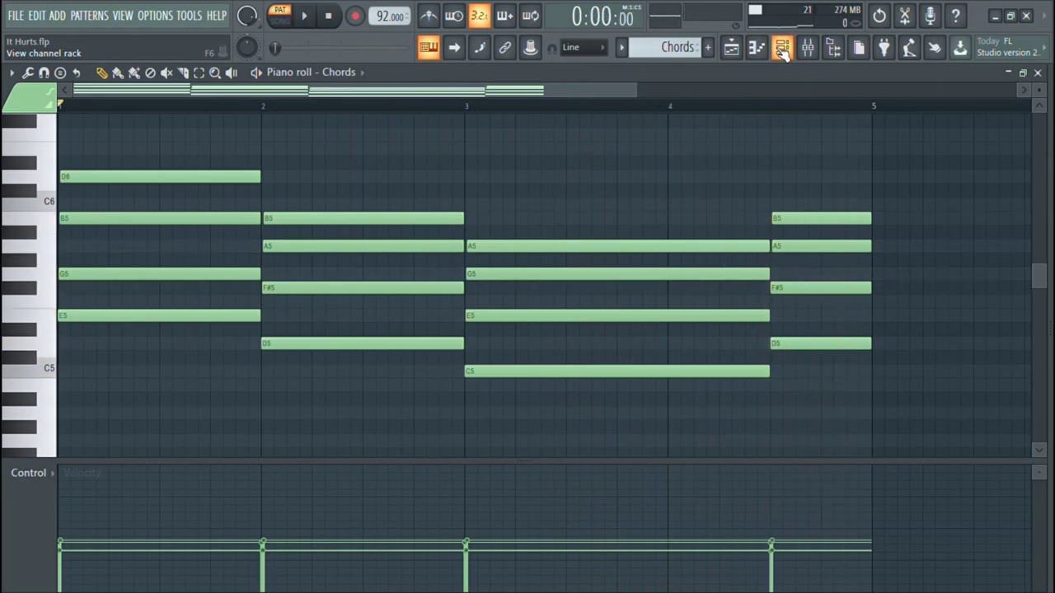
click(782, 48)
scroll(697, 58, down, 1)
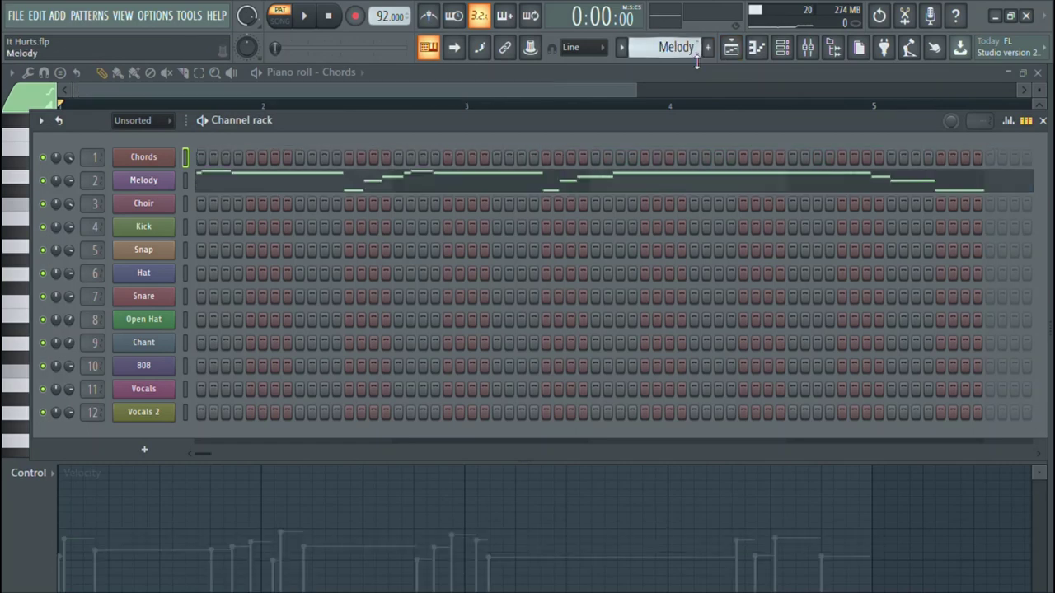
click(648, 190)
scroll(648, 191, up, 4)
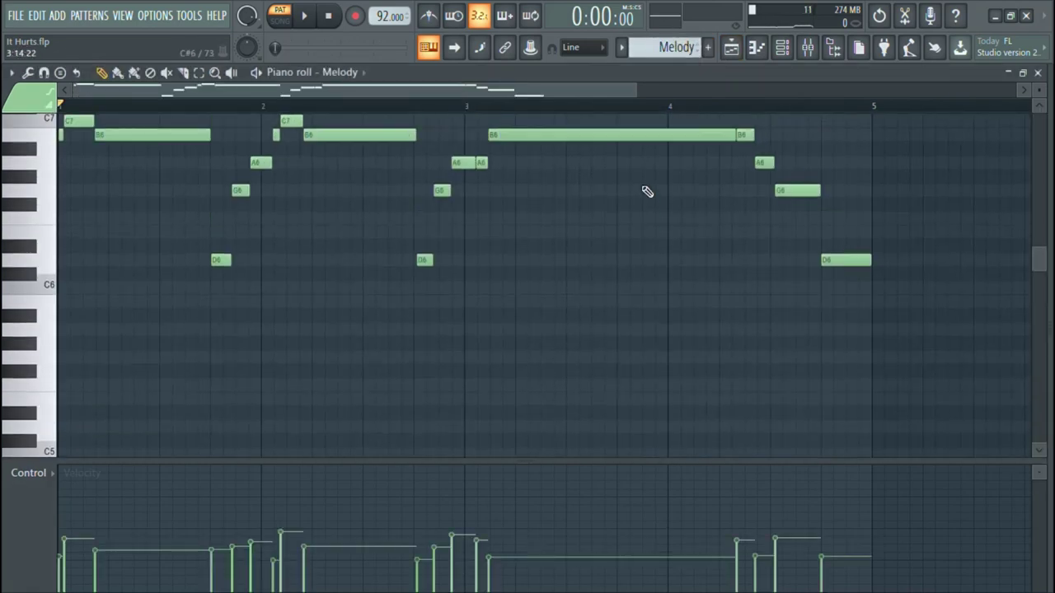
key(space)
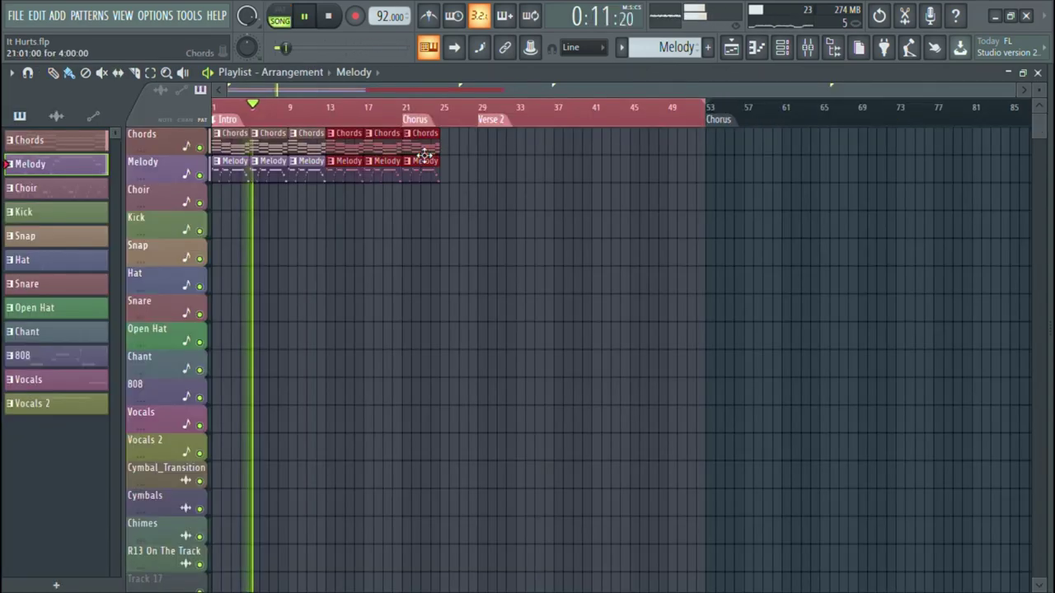
- Place a copy of the three selected Chords and Melody clip pairs from bar 25 in the playlist, deselect them and stop playback
drag(424, 156, 534, 170)
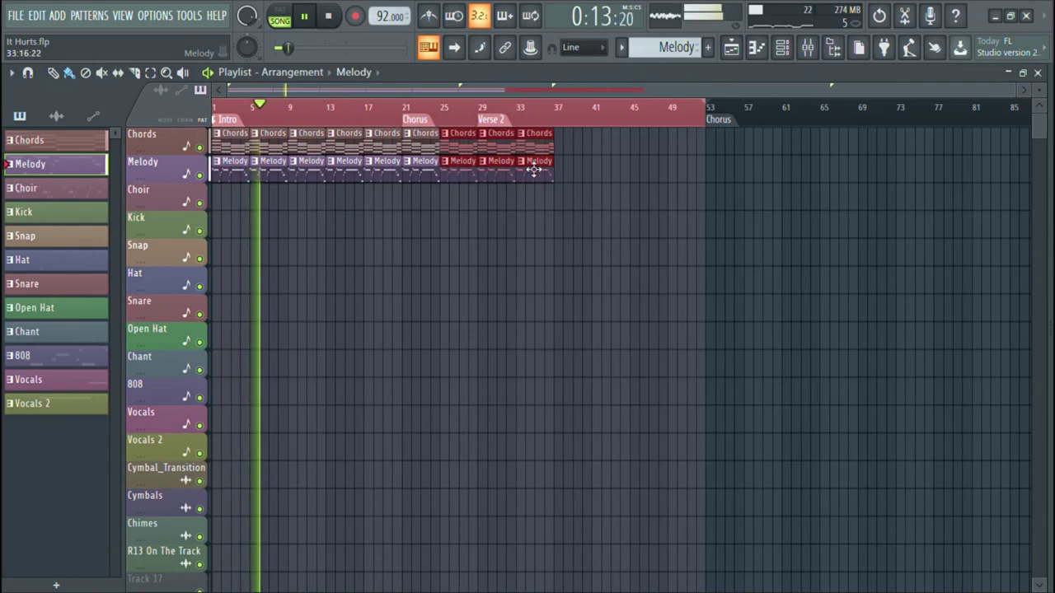
key(ctrl+d)
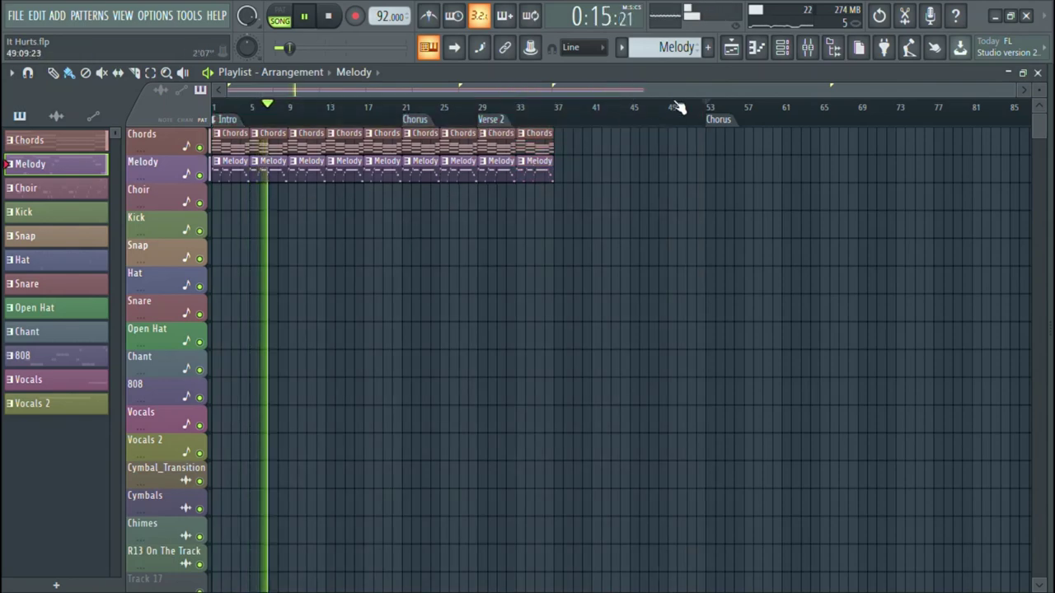
key(space)
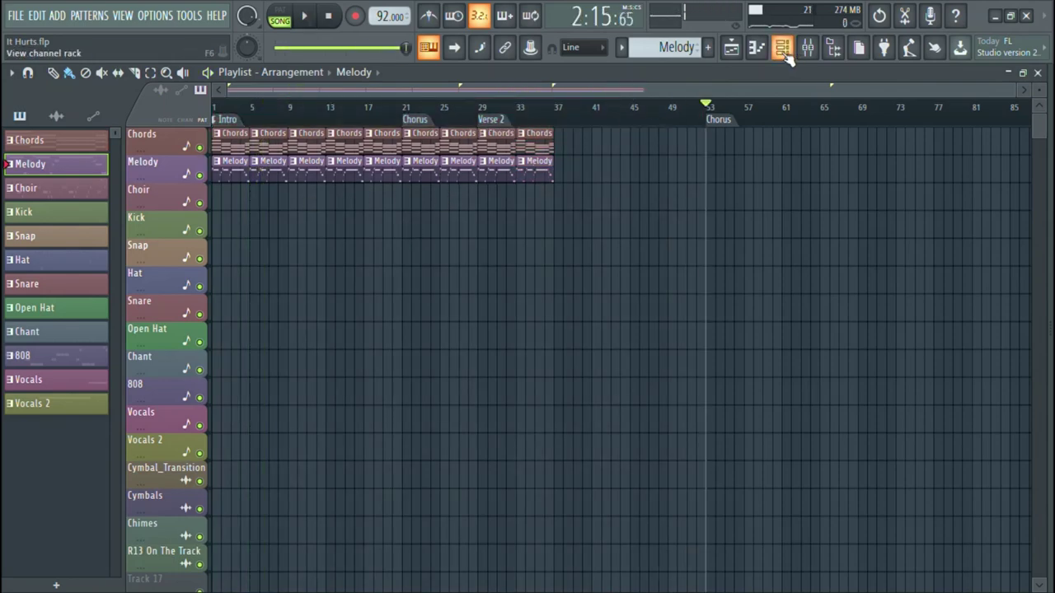
- Switch to the Choir pattern, open its notes in the piano roll and play it in pattern mode
click(782, 50)
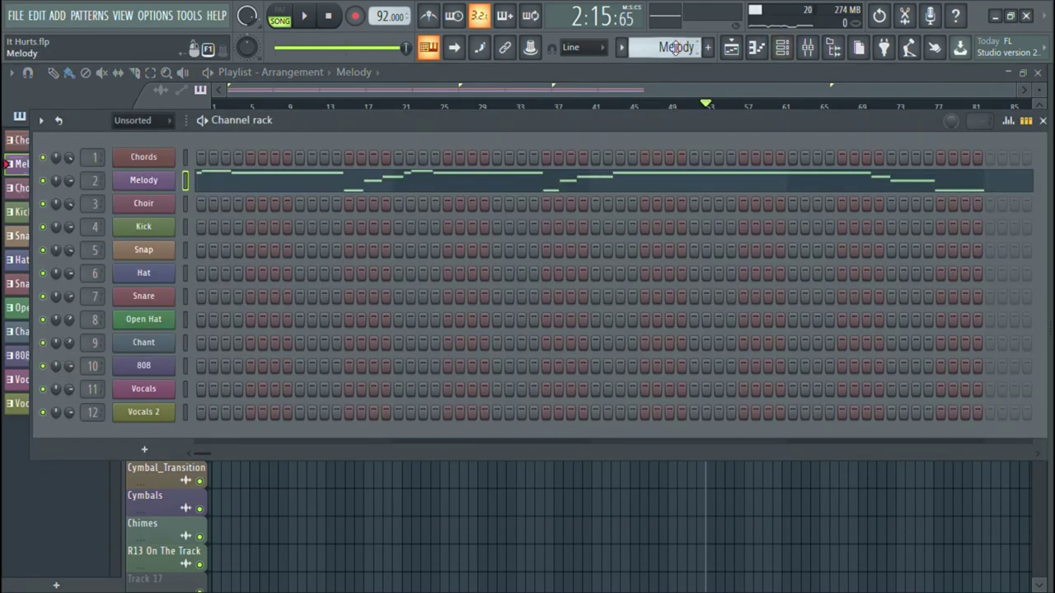
scroll(676, 47, down, 1)
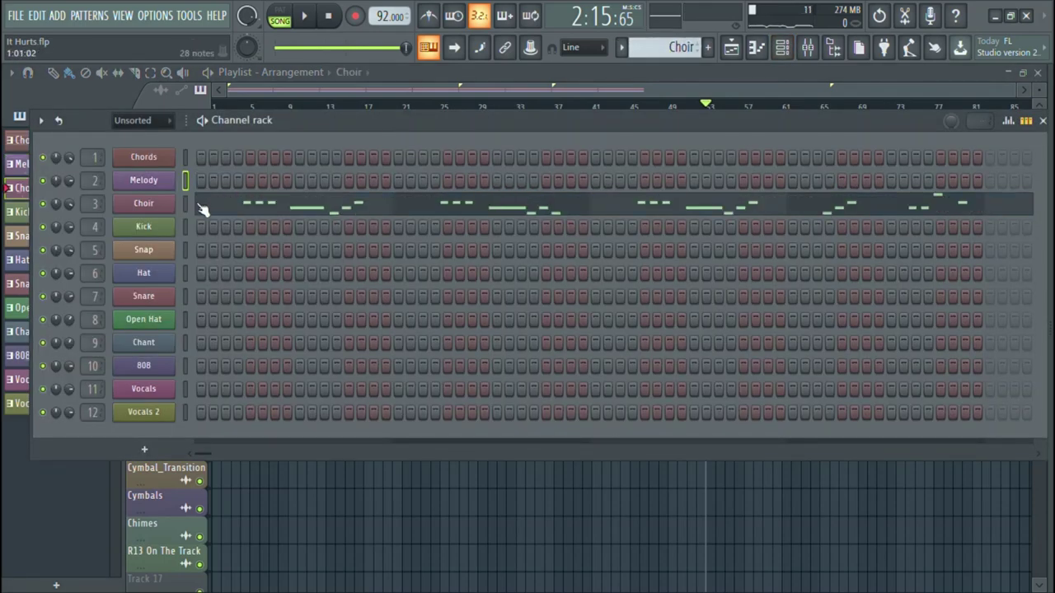
key(space)
click(257, 211)
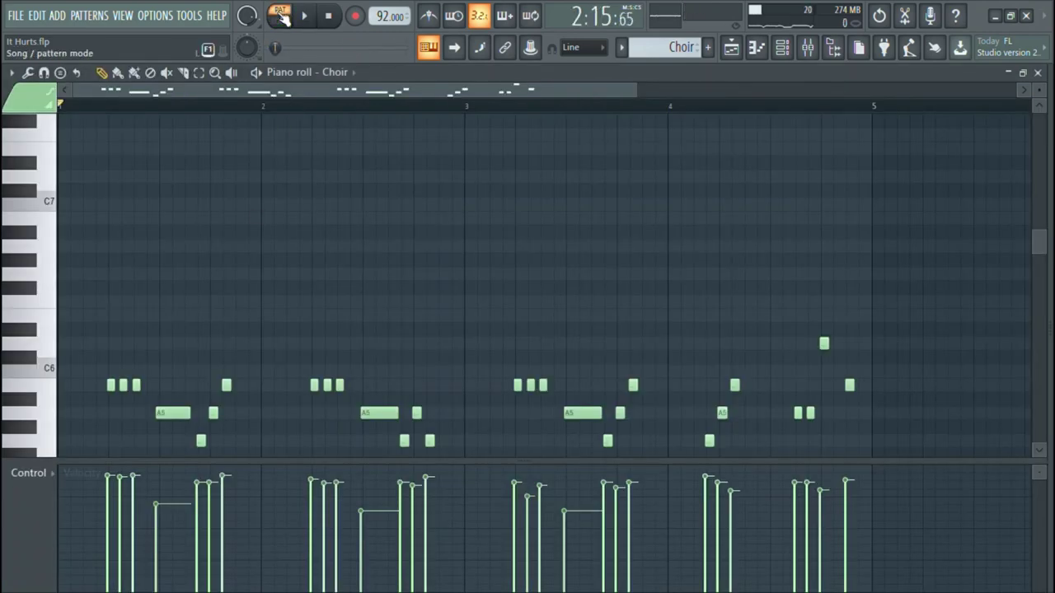
key(space)
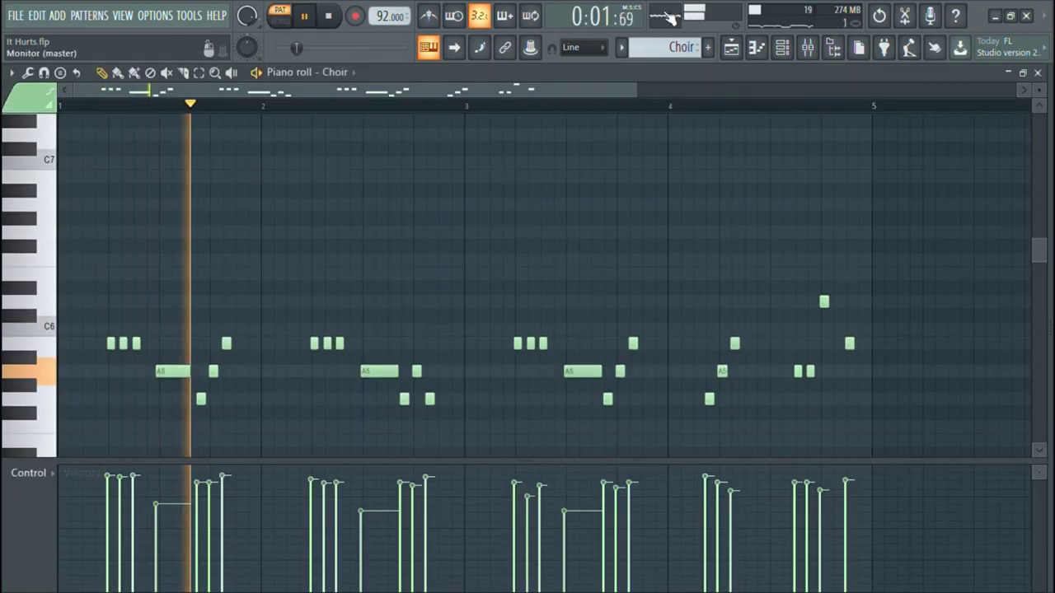
- Inspect the Choir channel's Xpand!2 instrument and its loaded preset, closing the windows again
click(783, 47)
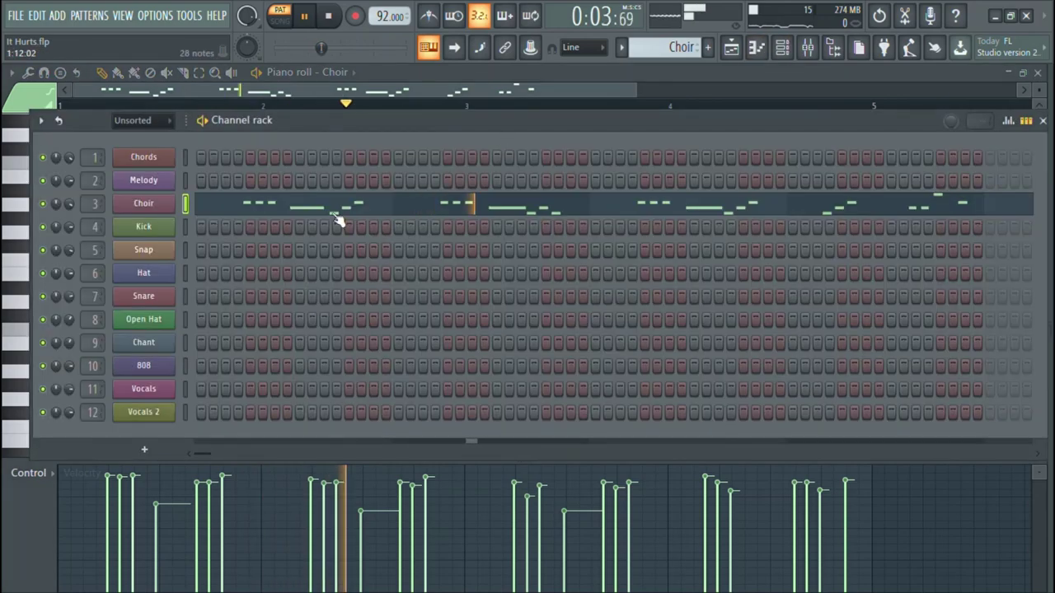
click(171, 206)
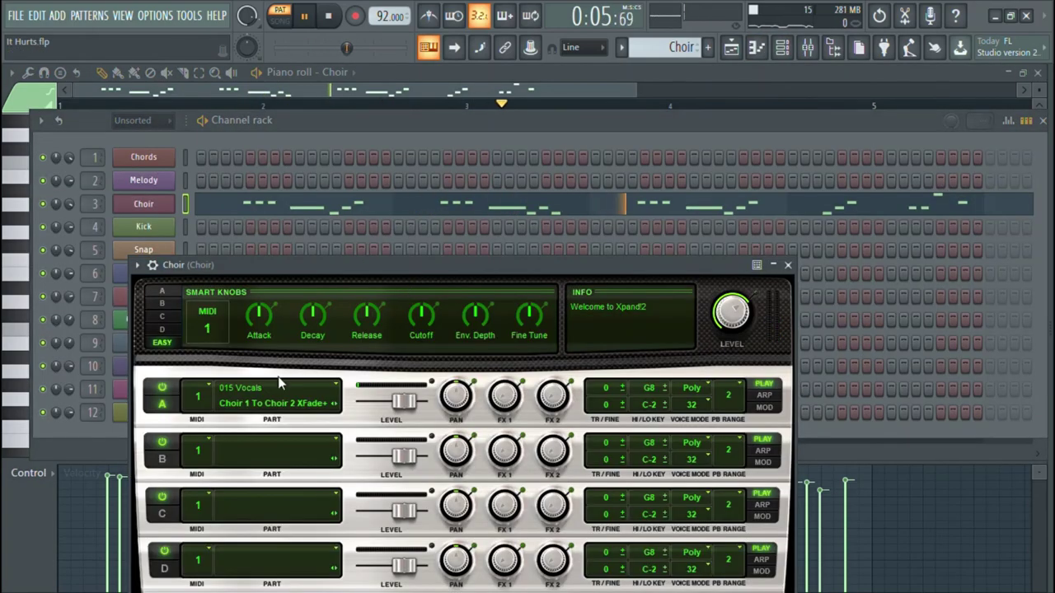
key(Escape)
key(Escape)
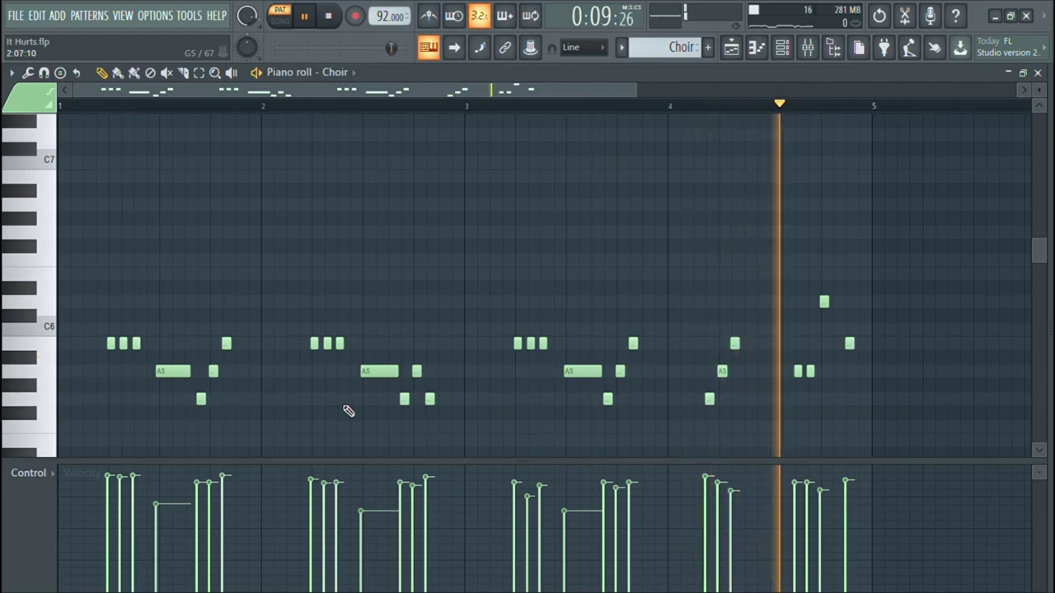
- Lower the two adjacent A5 notes in the second half of bar 4 of the Choir pattern to G5 and deselect them
click(850, 371)
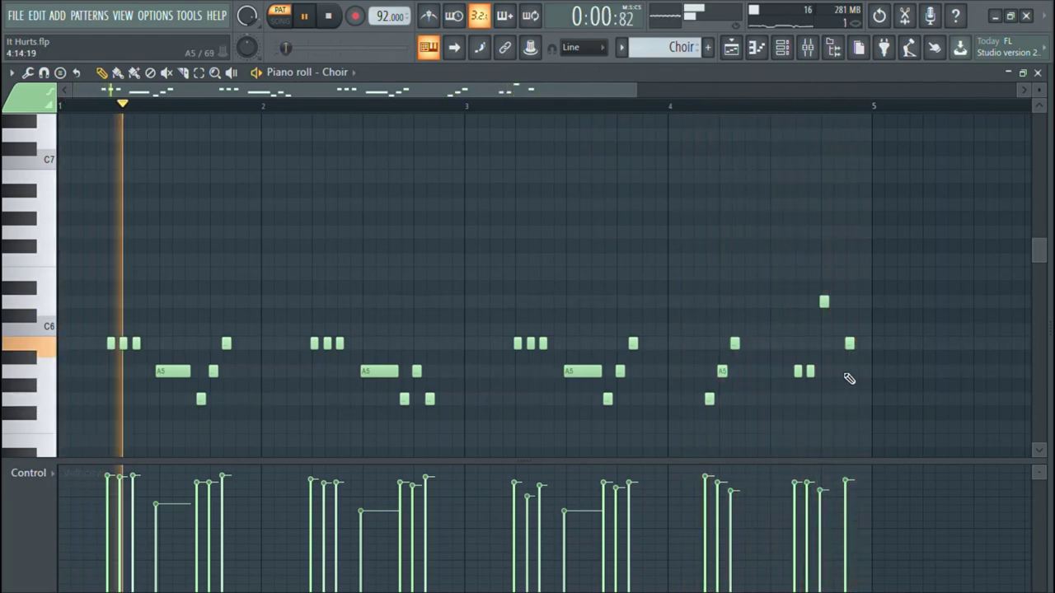
right_click(855, 374)
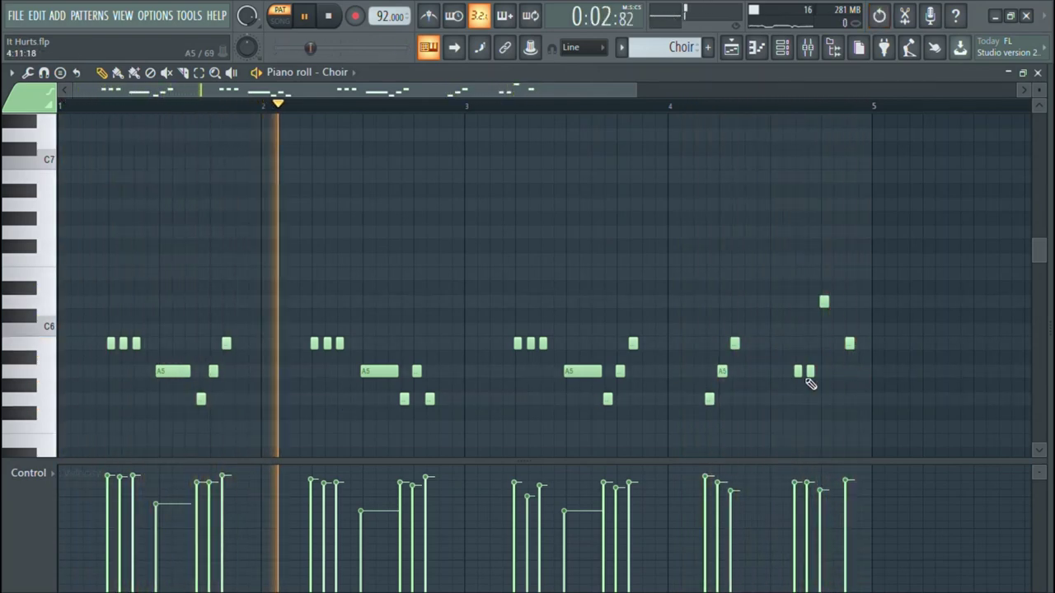
drag(829, 379, 801, 382)
key(Down)
key(Down)
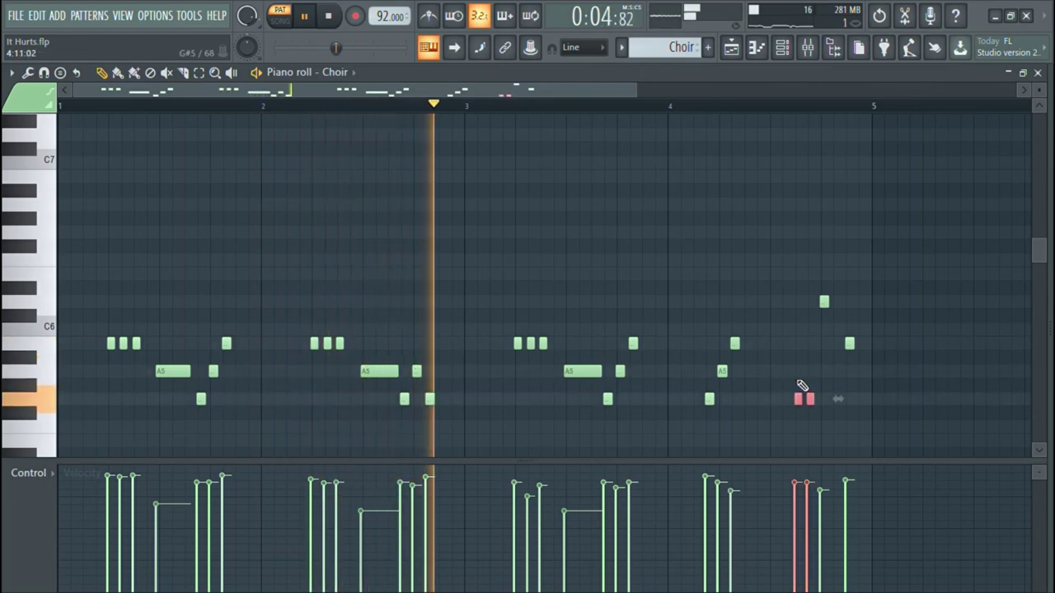
ctrl+click(782, 333)
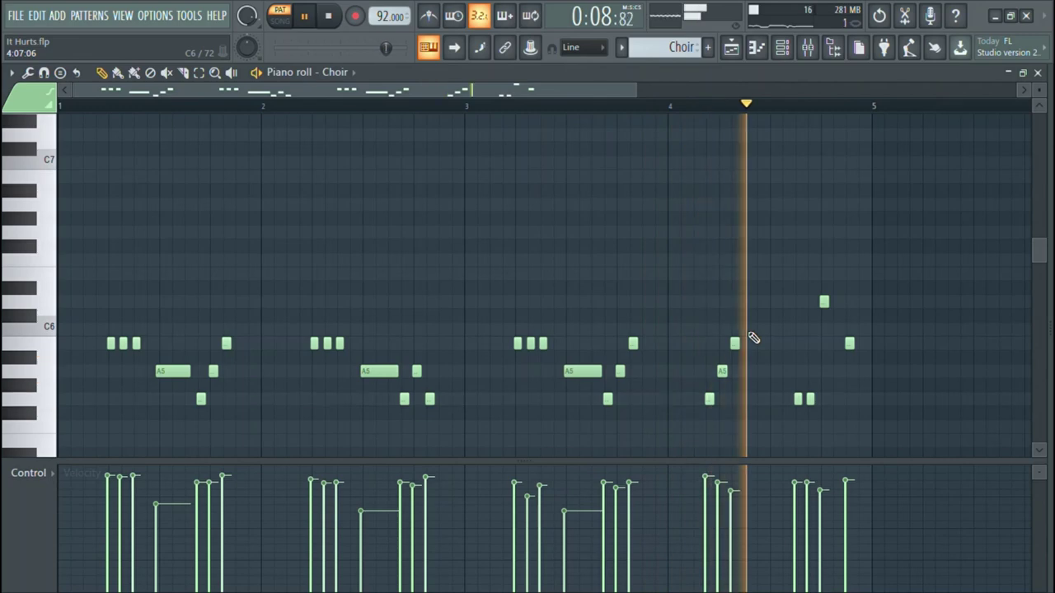
- Stop the Choir playback, switch to the Kick pattern in the channel rack and play it
click(787, 52)
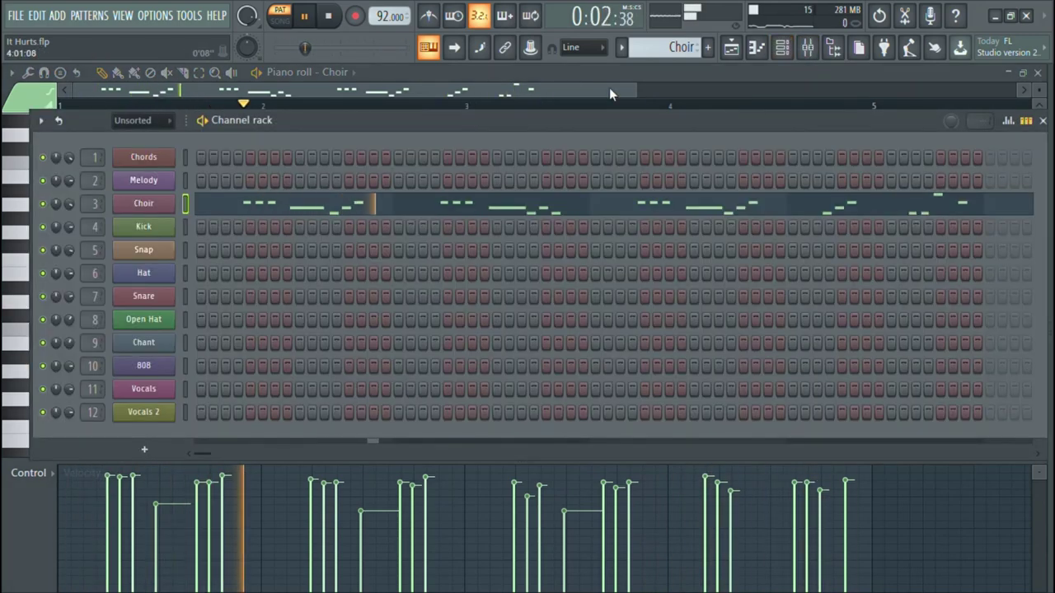
key(space)
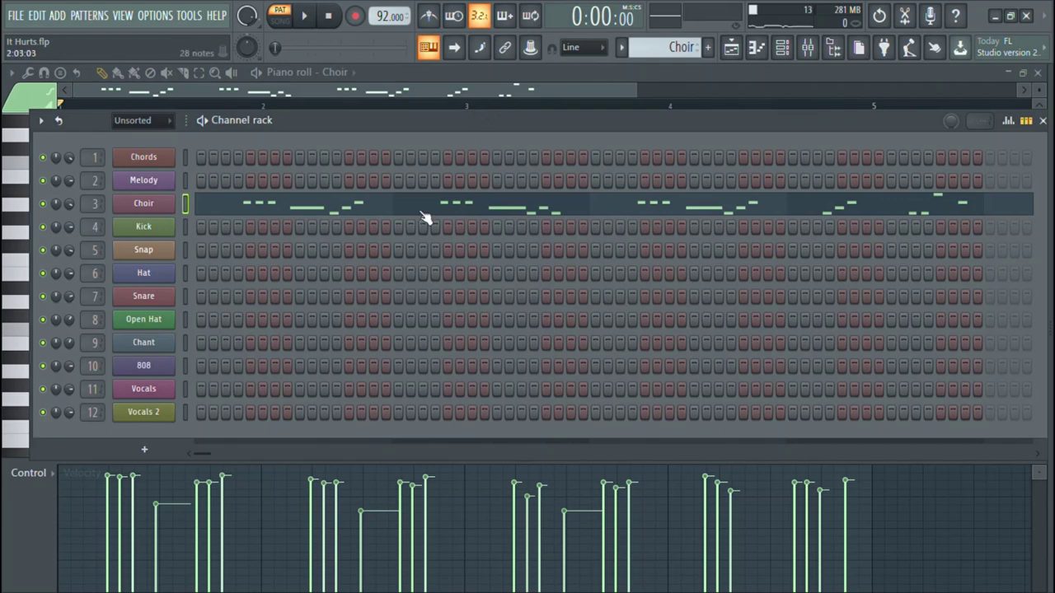
key(KP_Add)
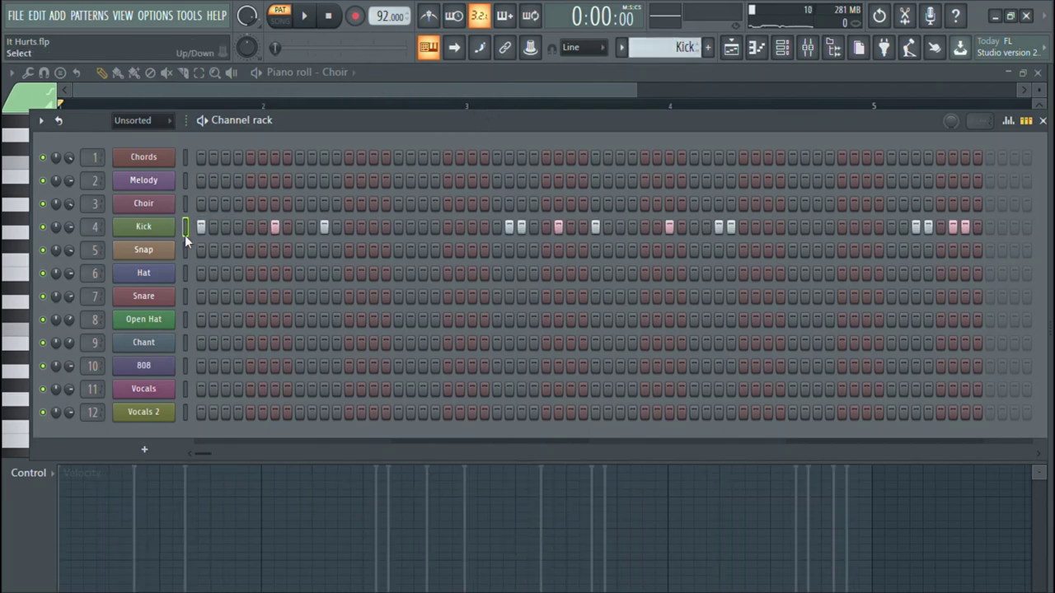
key(space)
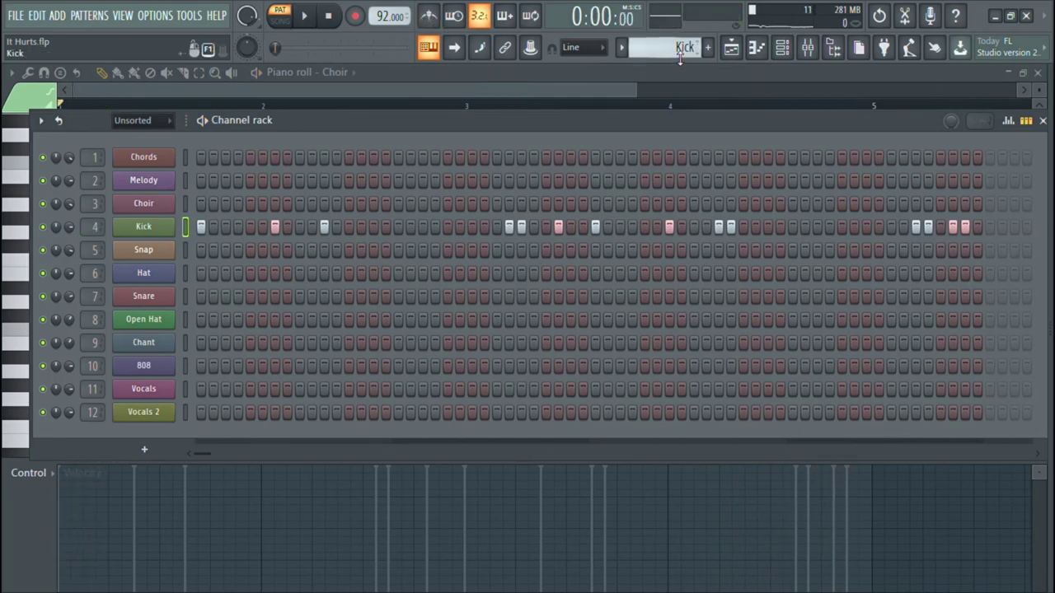
- Switch to the Hat pattern and examine its notes in the piano roll during playback
scroll(680, 48, down, 1)
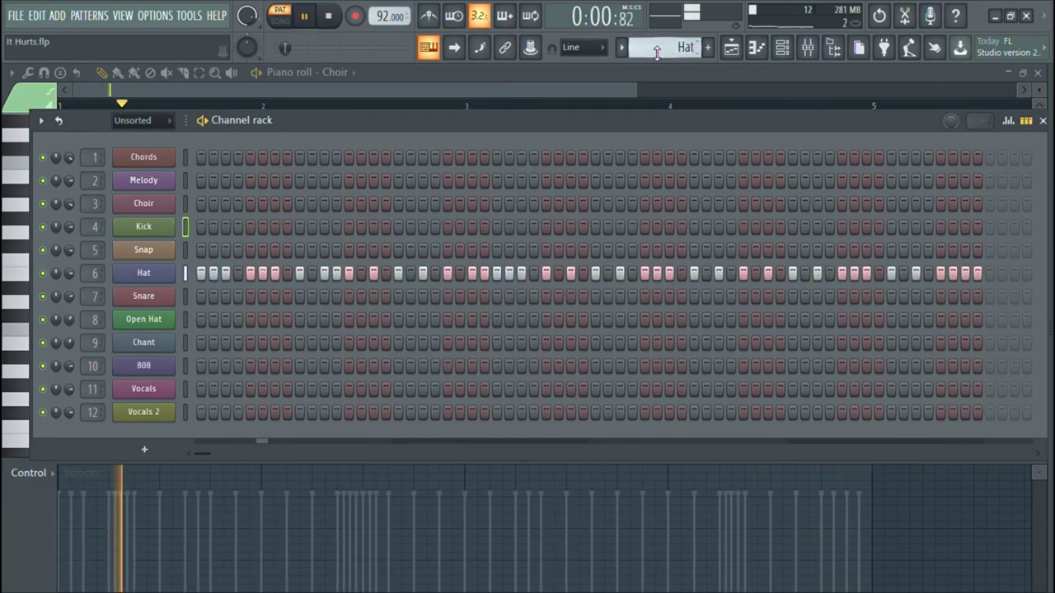
click(156, 277)
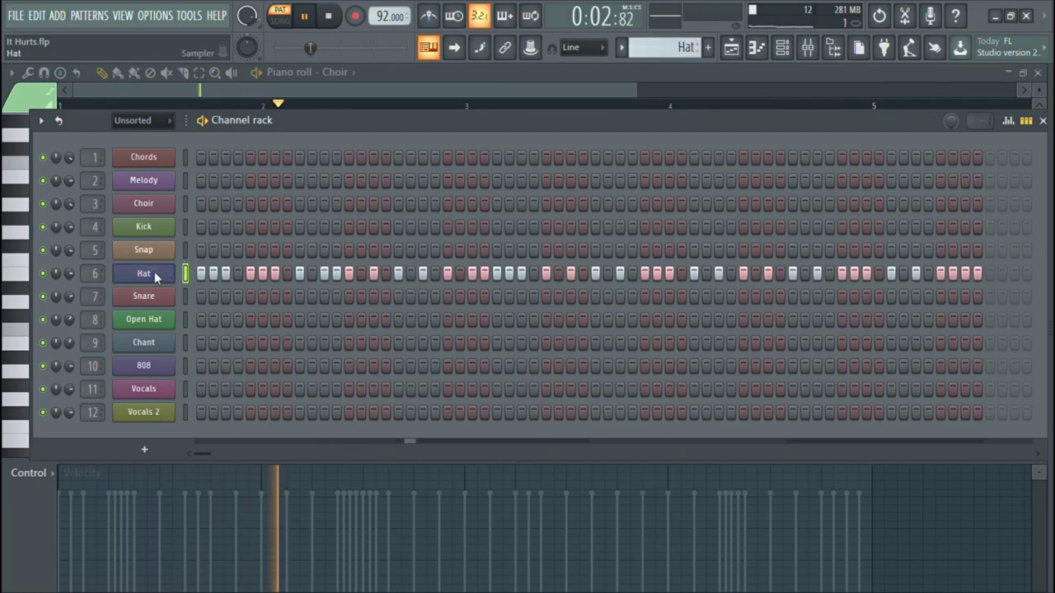
key(F7)
scroll(203, 281, down, 4)
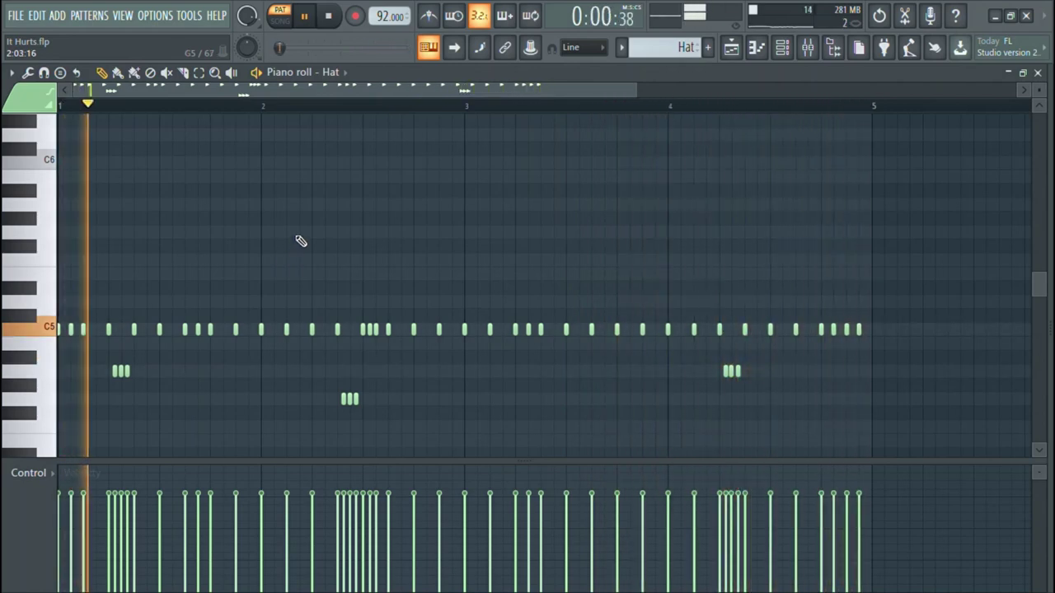
- Stop the Hat playback, switch to the Snare pattern in the channel rack, and inspect the Snare channel's sampler settings
click(783, 48)
key(space)
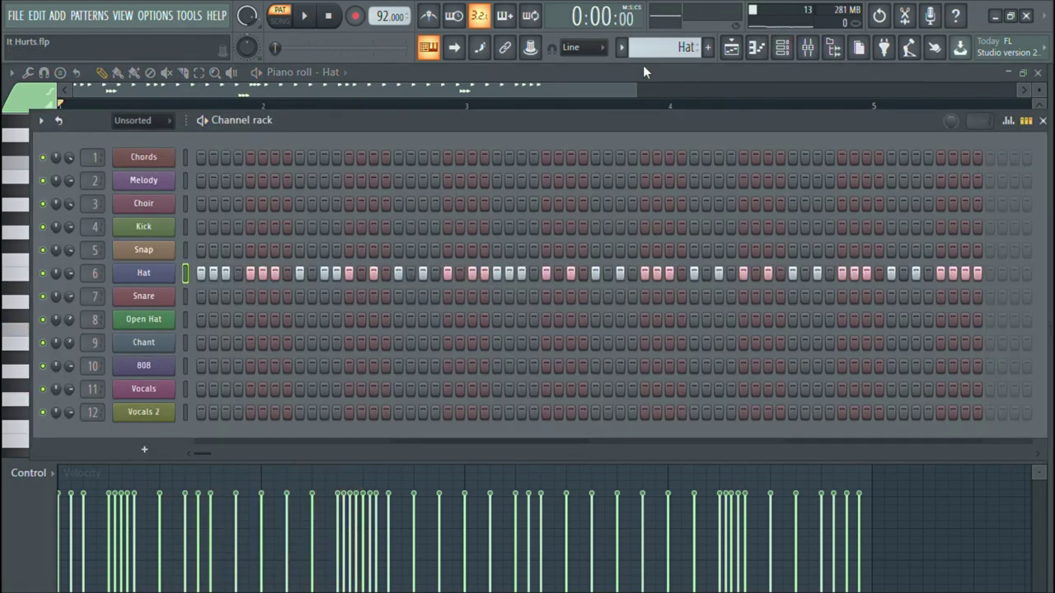
scroll(672, 50, down, 1)
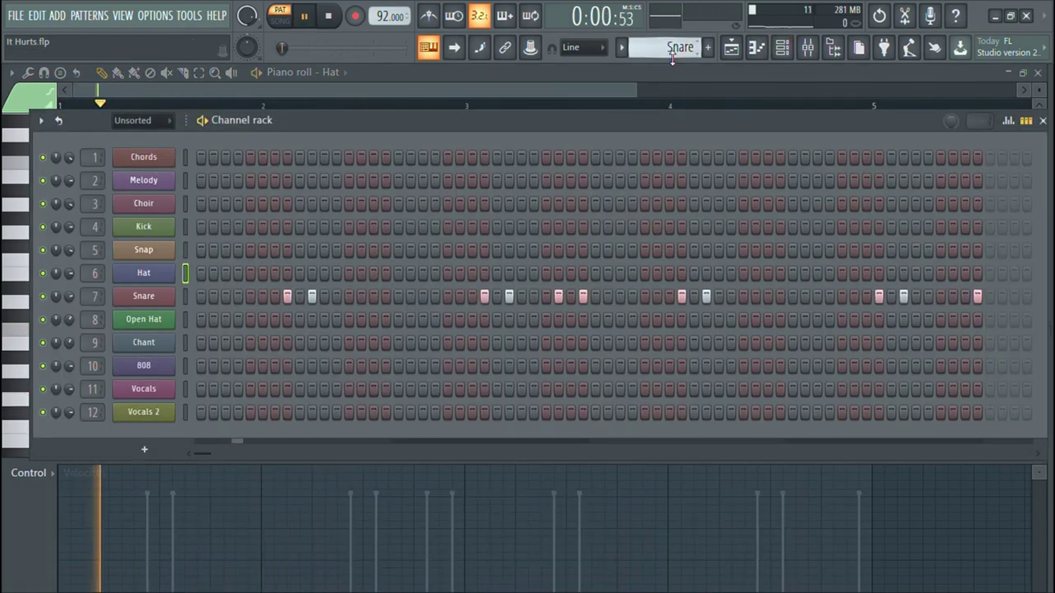
click(169, 299)
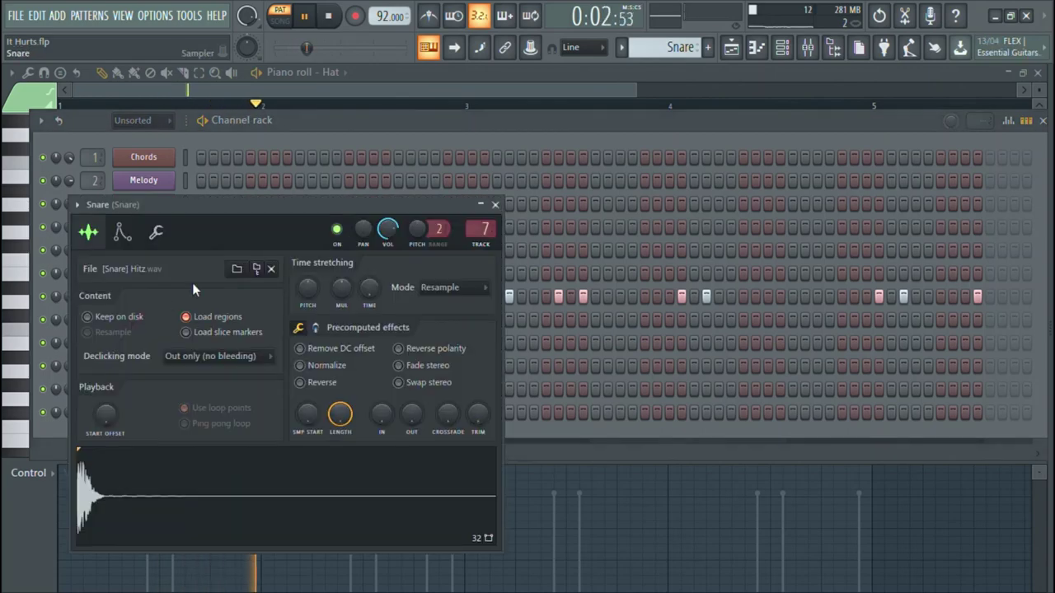
click(496, 205)
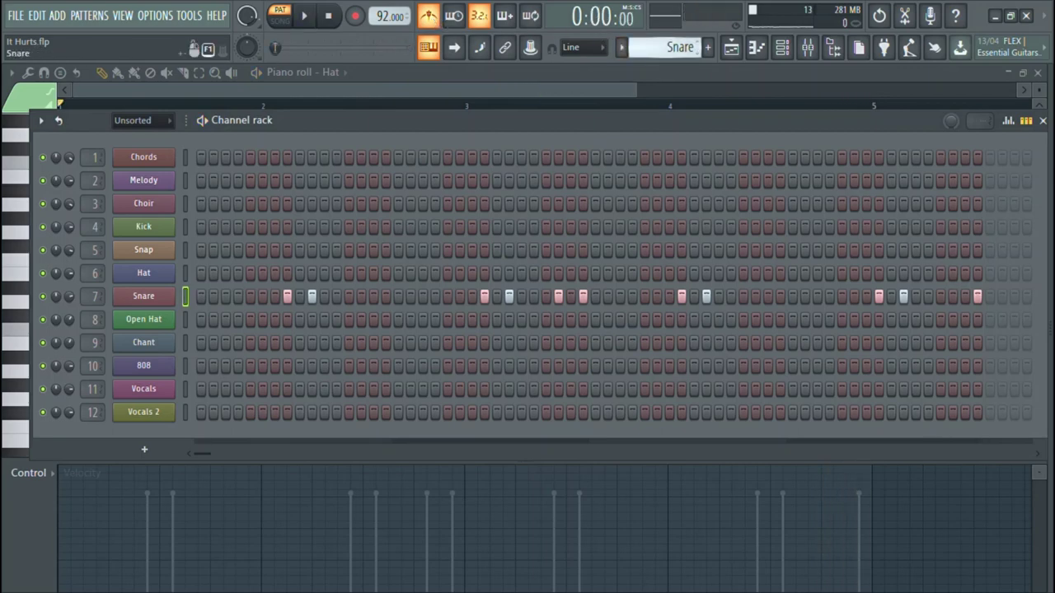
- Step through the Open Hat and Chant patterns to the 808 pattern in the channel rack
scroll(670, 51, down, 1)
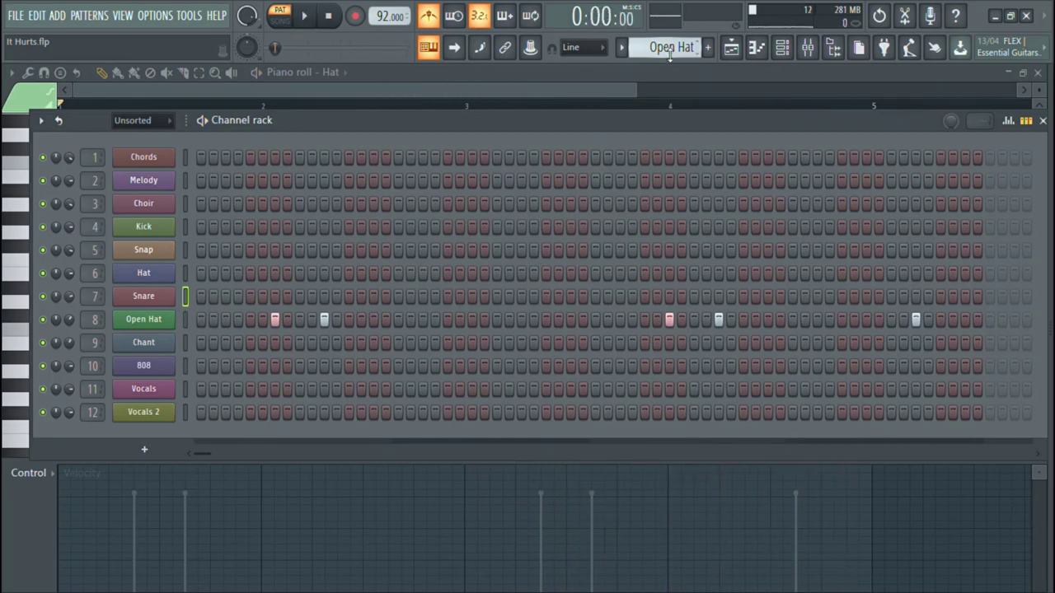
scroll(669, 48, down, 1)
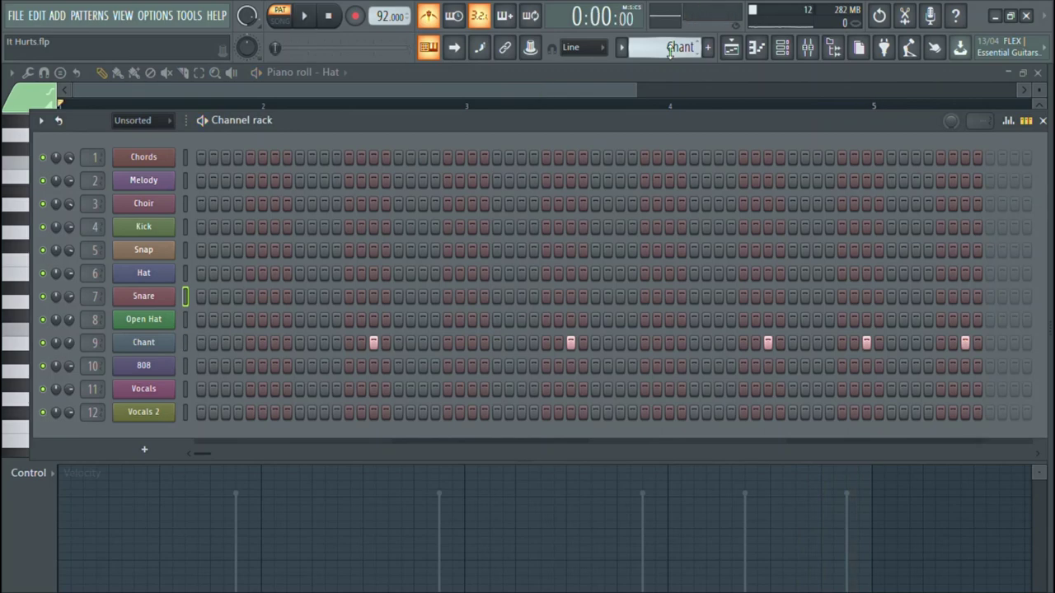
scroll(672, 49, up, 1)
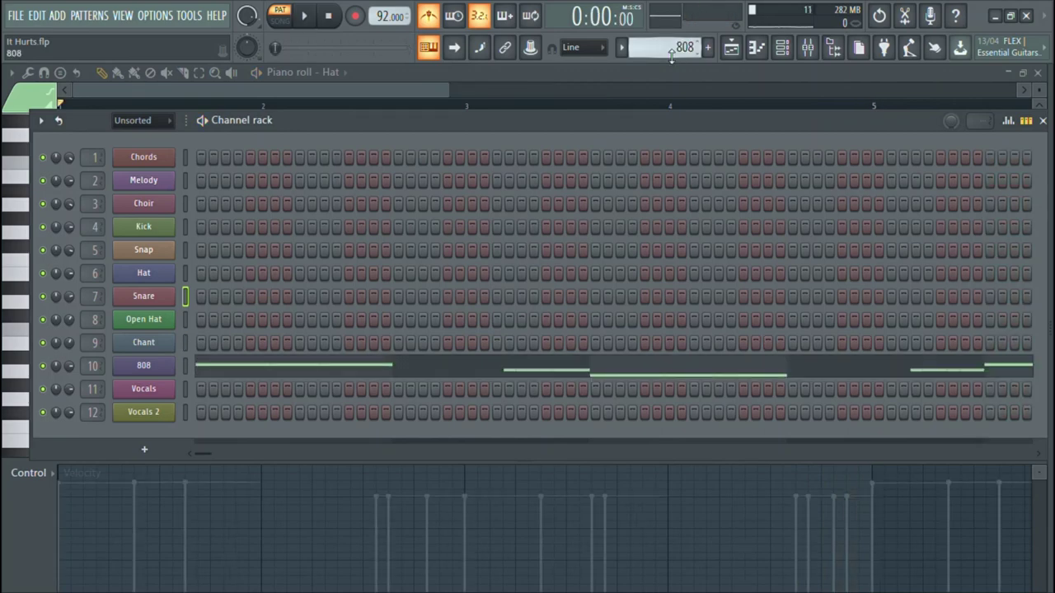
- Turn off the metronome and examine the full 808 pattern up to bar 9 in the piano roll
click(436, 20)
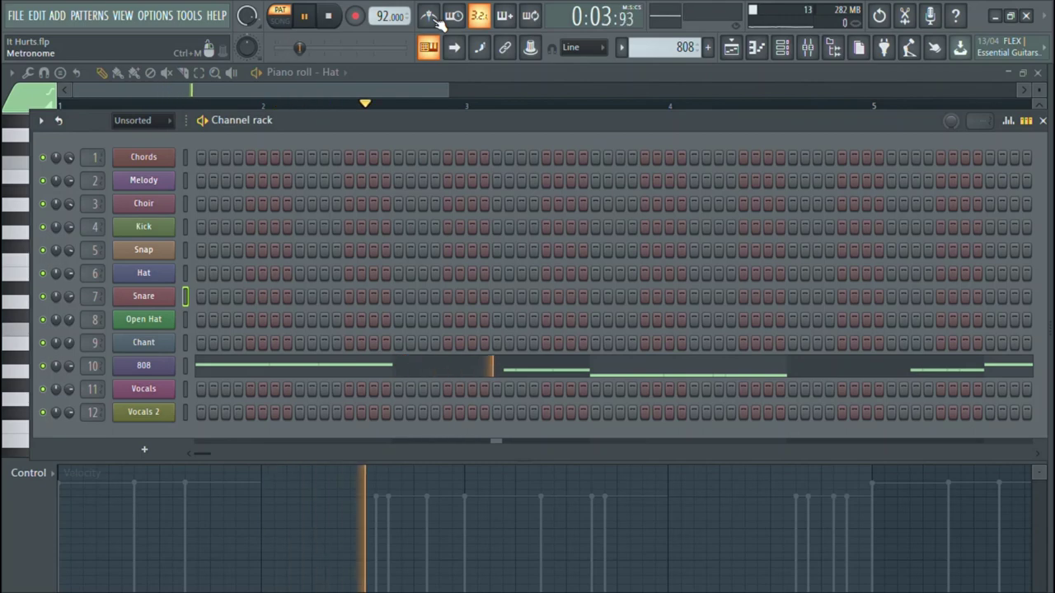
click(537, 369)
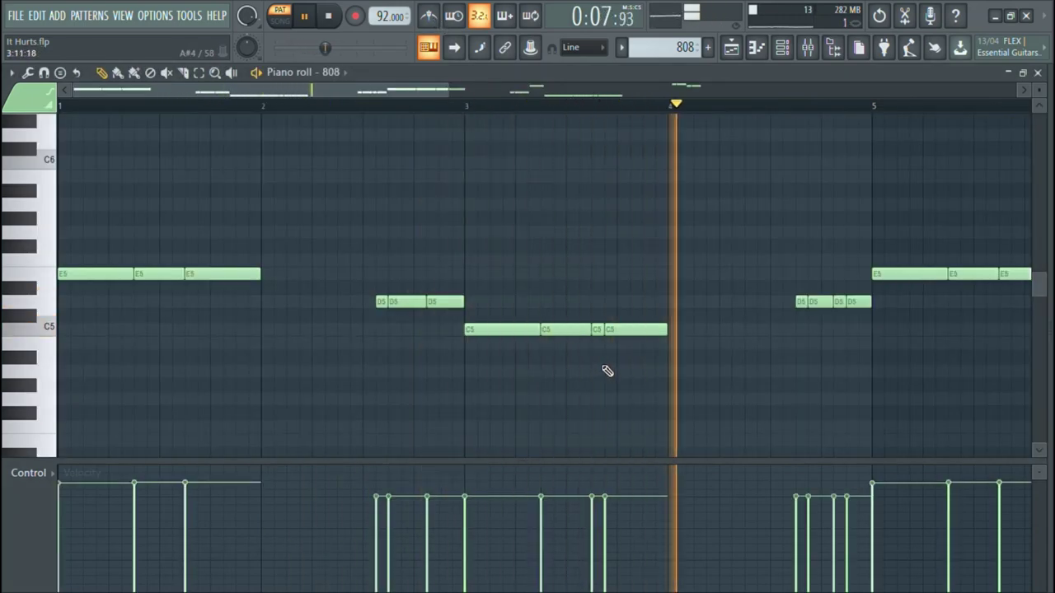
drag(456, 91, 876, 88)
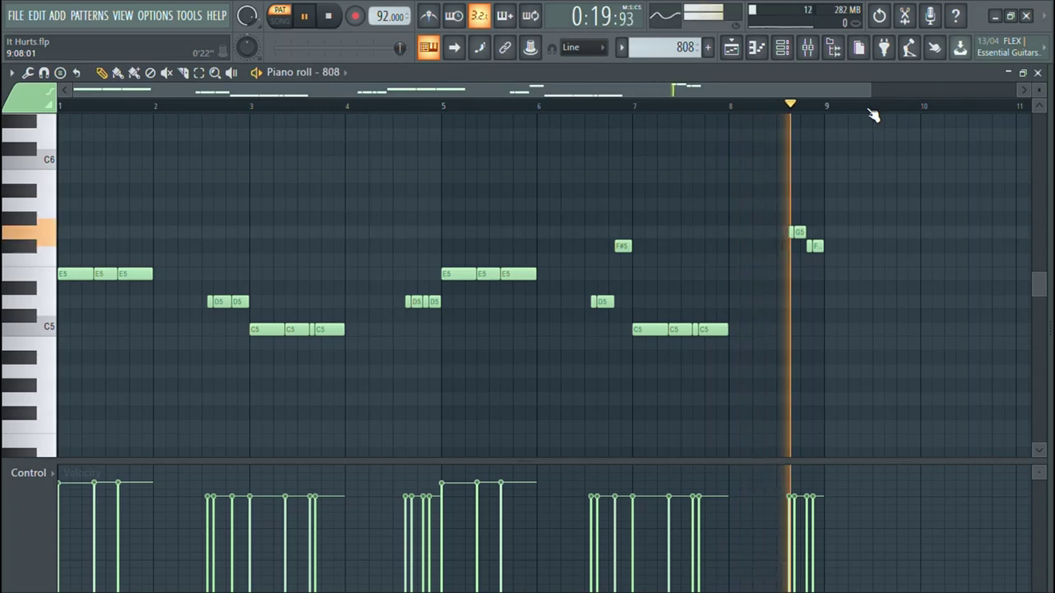
- Stop the 808 playback, switch to the Vocals pattern, and inspect its Vocal Runs instrument and its E5 note in the piano roll
click(782, 47)
key(space)
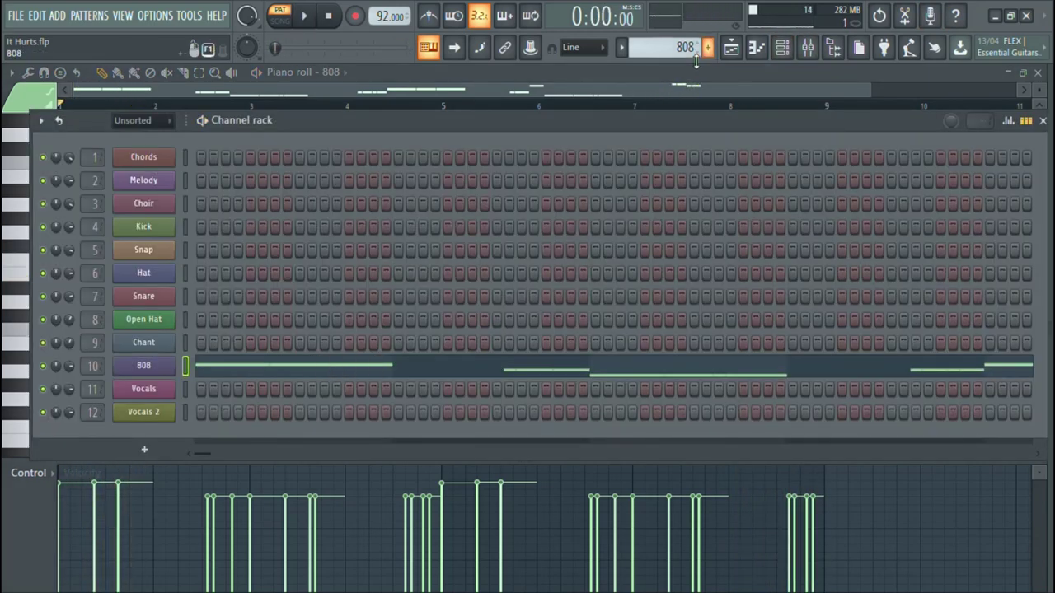
scroll(680, 49, down, 1)
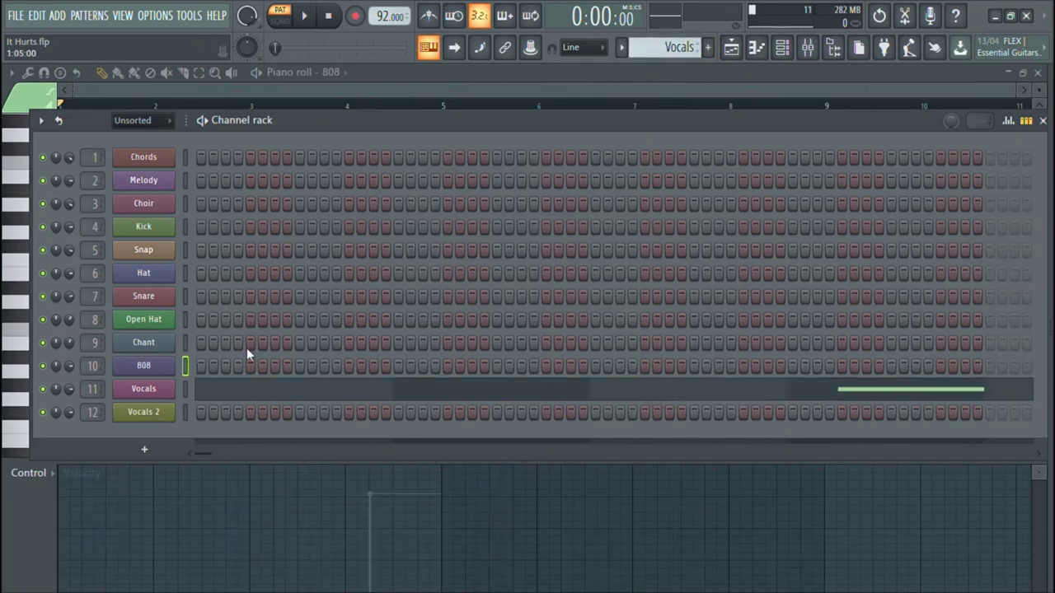
click(149, 395)
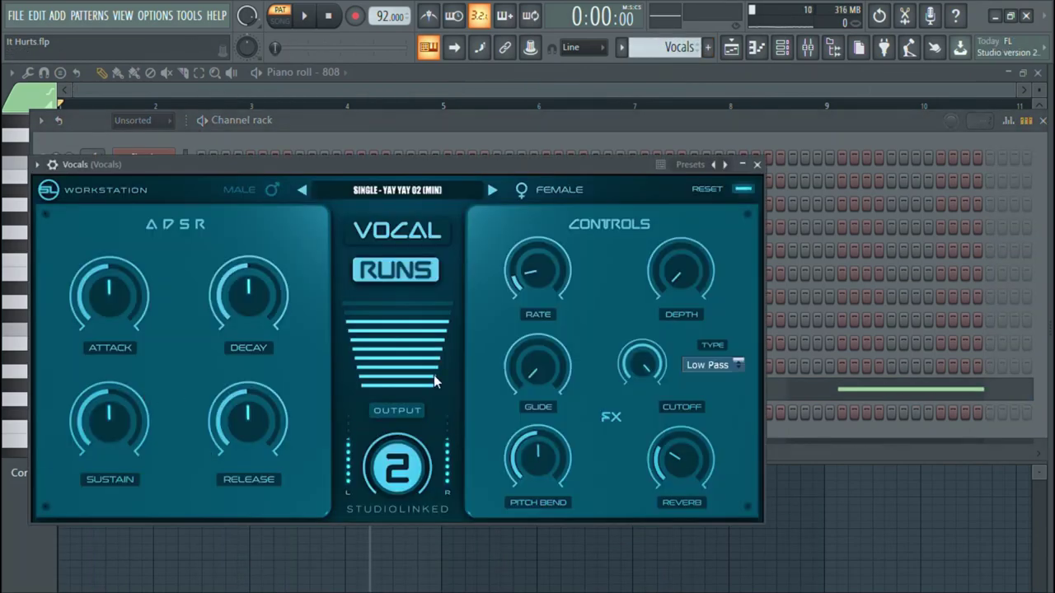
click(828, 393)
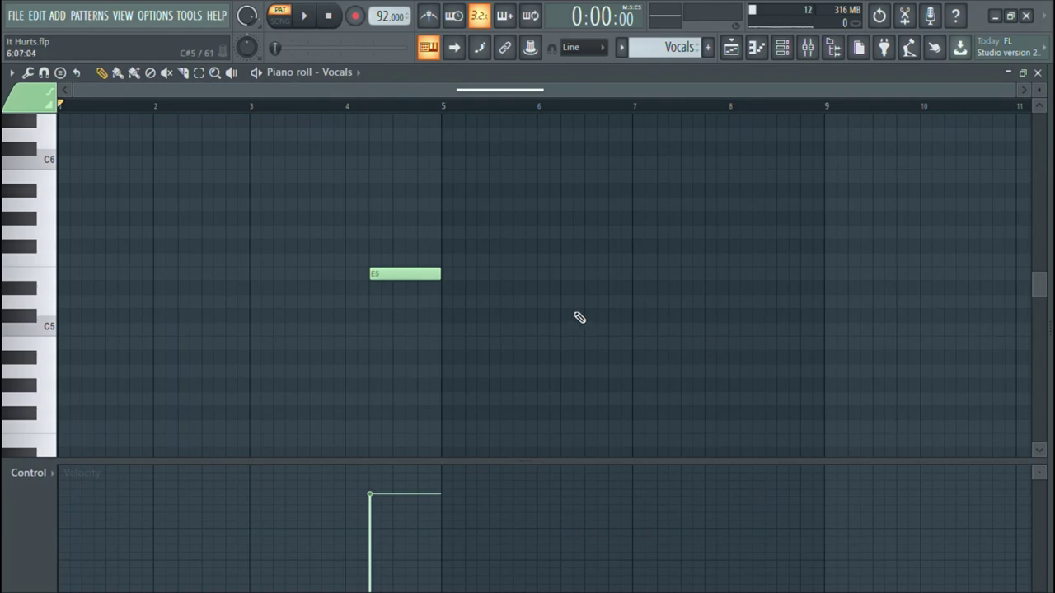
key(c)
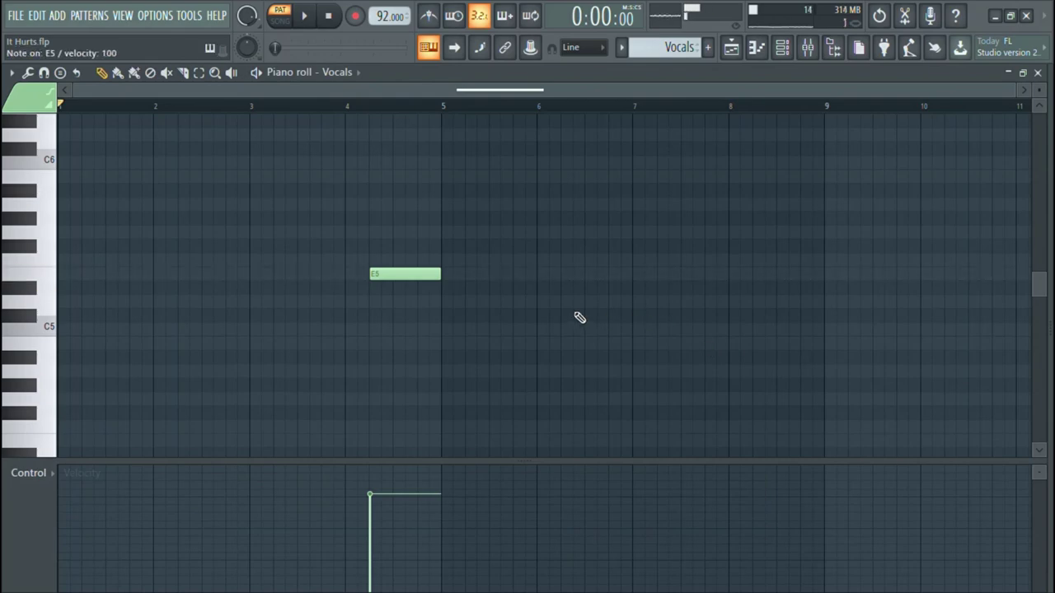
- Audition the Vocals sound at E5 with its Vocal Runs instrument open, and close the instrument and channel rack
click(783, 48)
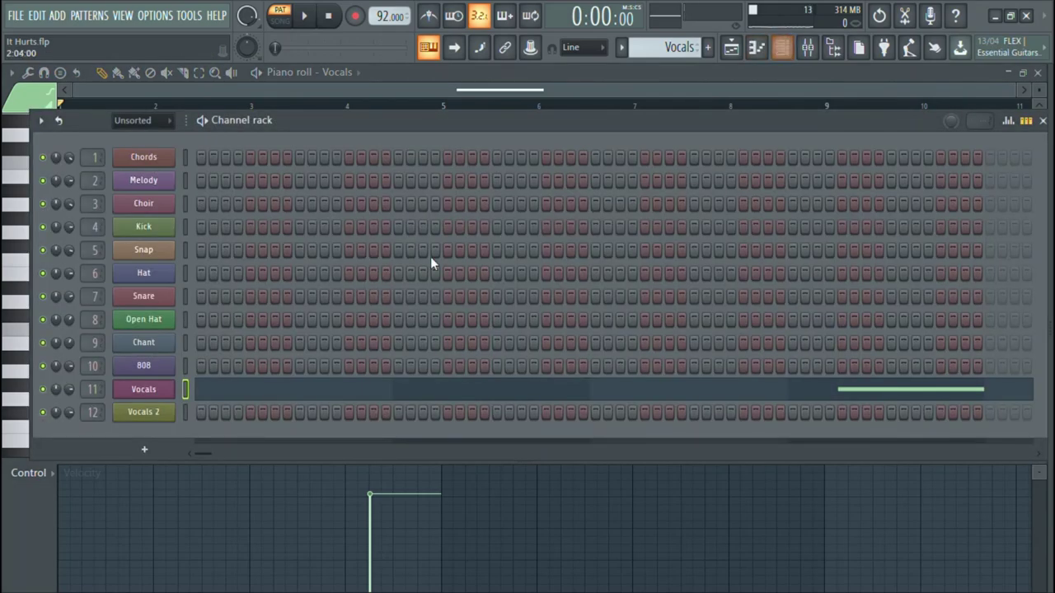
click(144, 390)
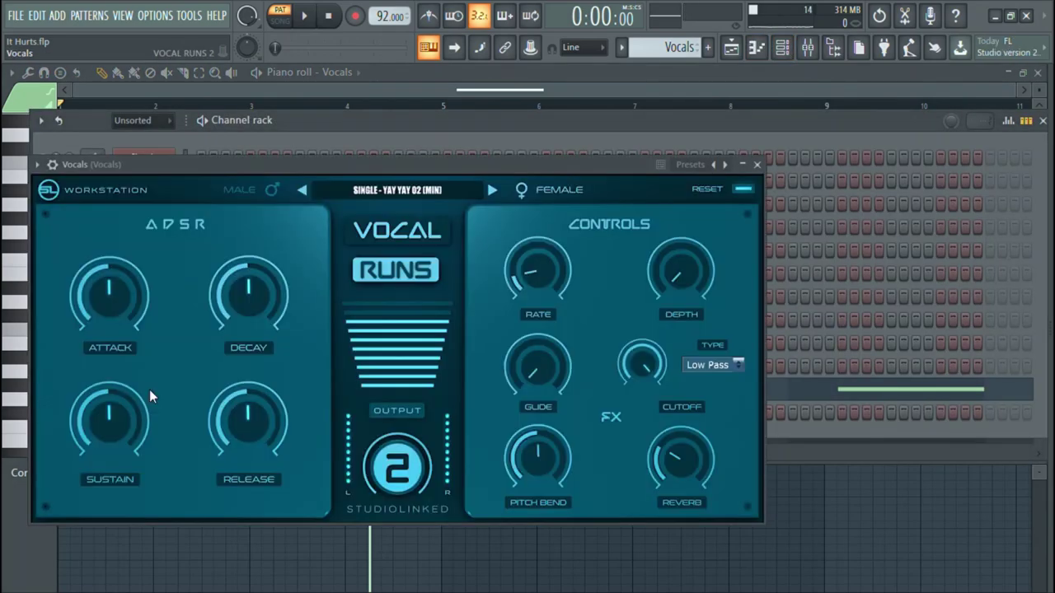
key(c)
key(c)
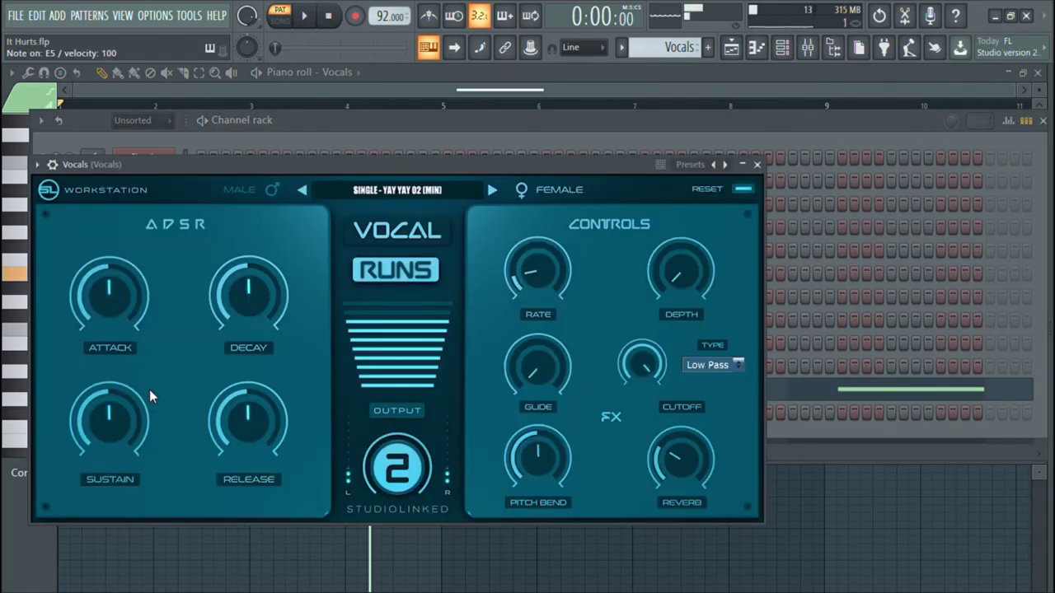
key(Escape)
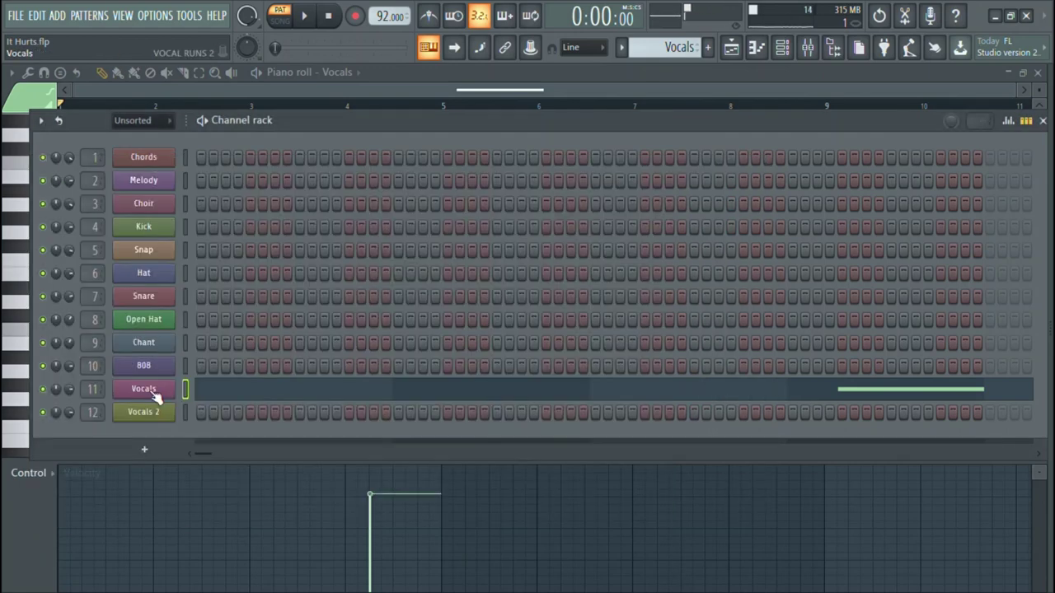
key(Escape)
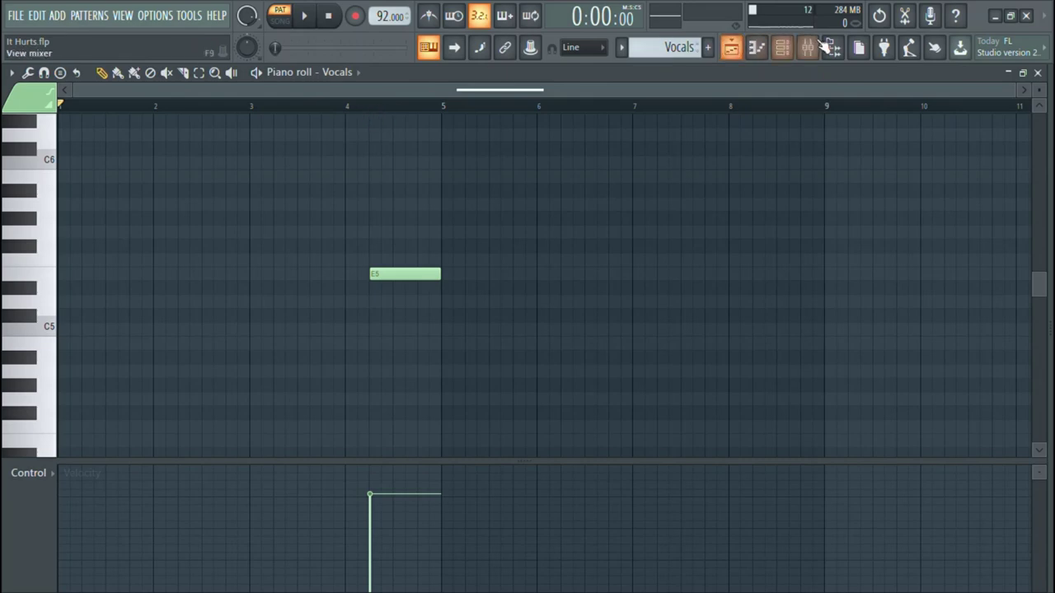
- Inspect the Vocals 2 channel's instrument, switch to the Vocals 2 pattern, and open its note in the piano roll
click(782, 47)
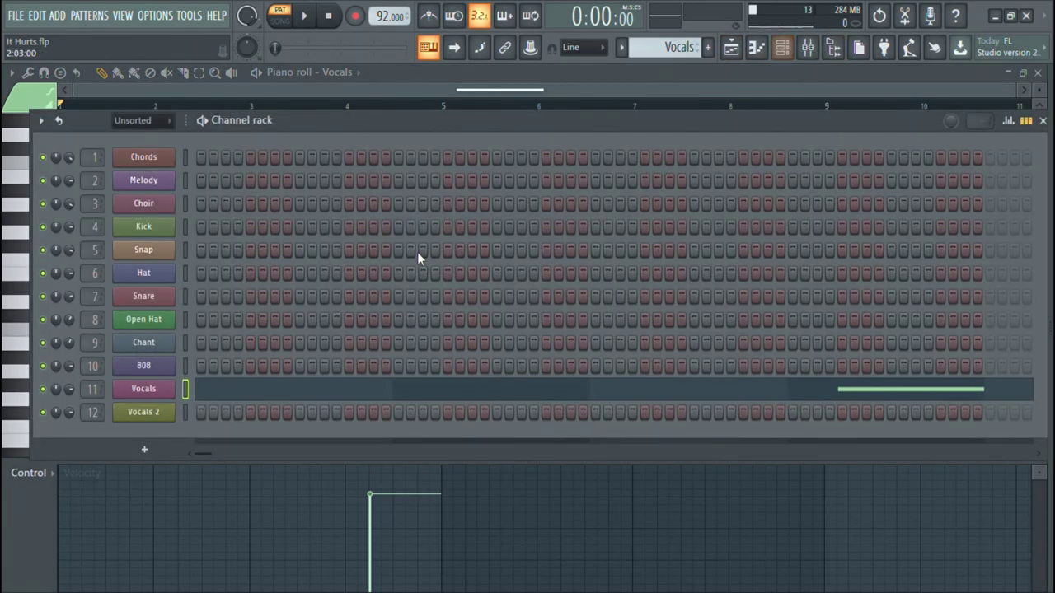
click(165, 414)
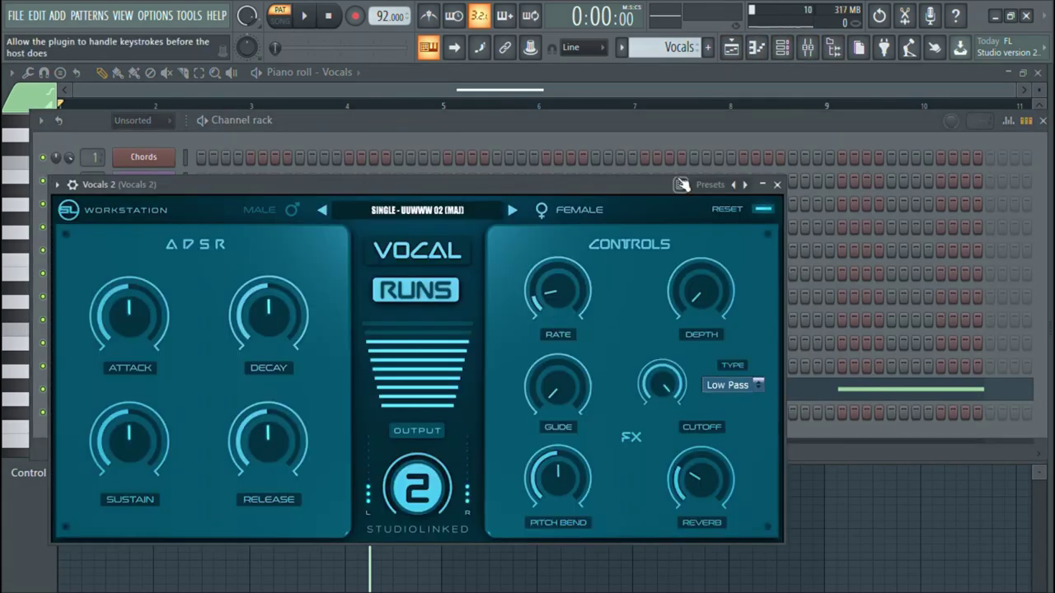
click(776, 184)
drag(683, 49, 684, 60)
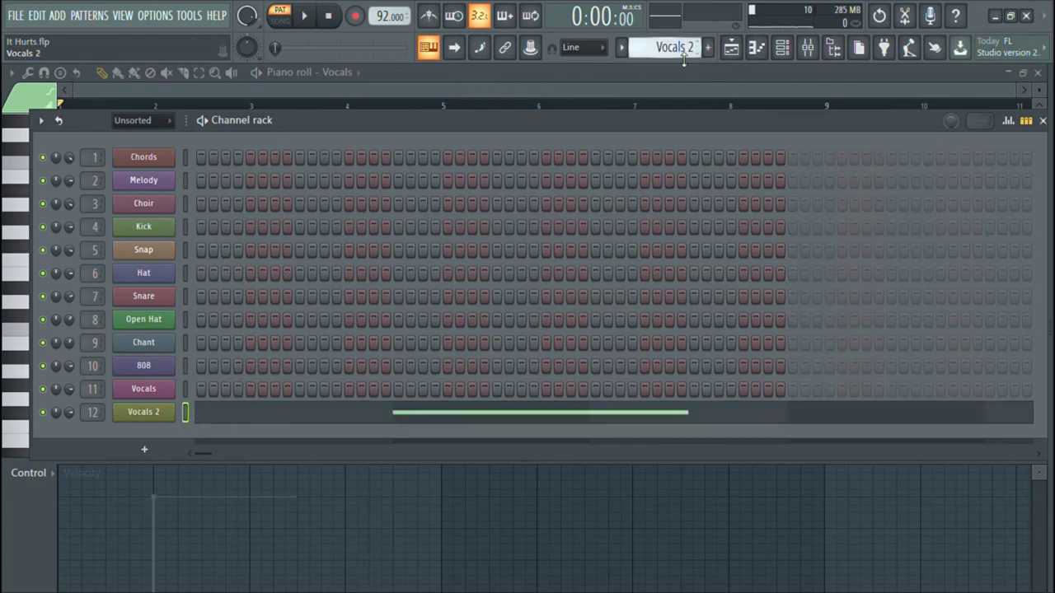
click(497, 418)
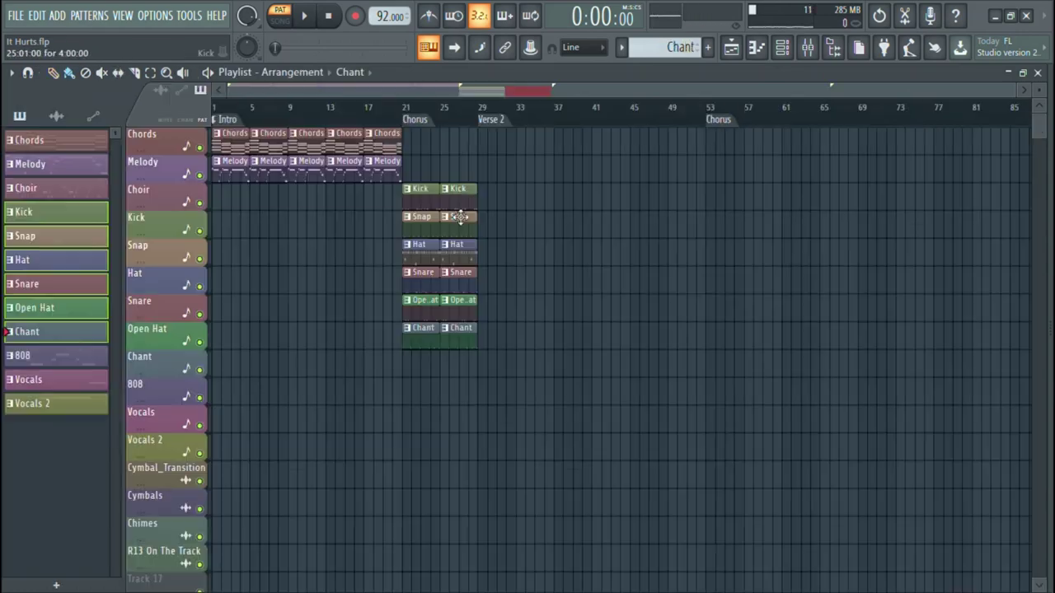
- Play the chorus drums from bar 21 and move the Kick through Chant clips down one track onto their matching tracks
click(406, 108)
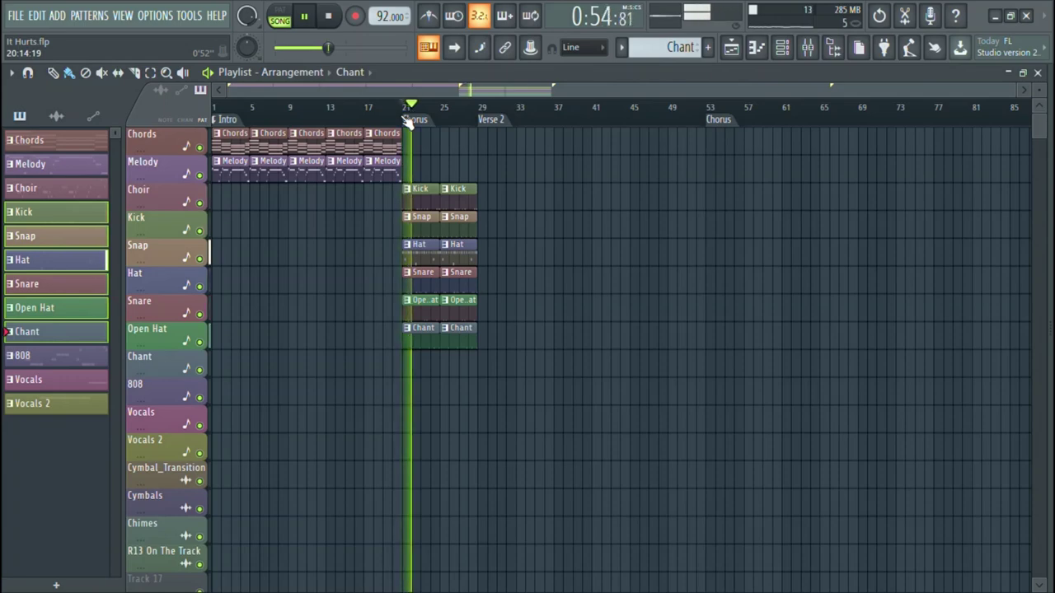
drag(504, 184, 349, 339)
key(shift+Down)
key(ctrl+d)
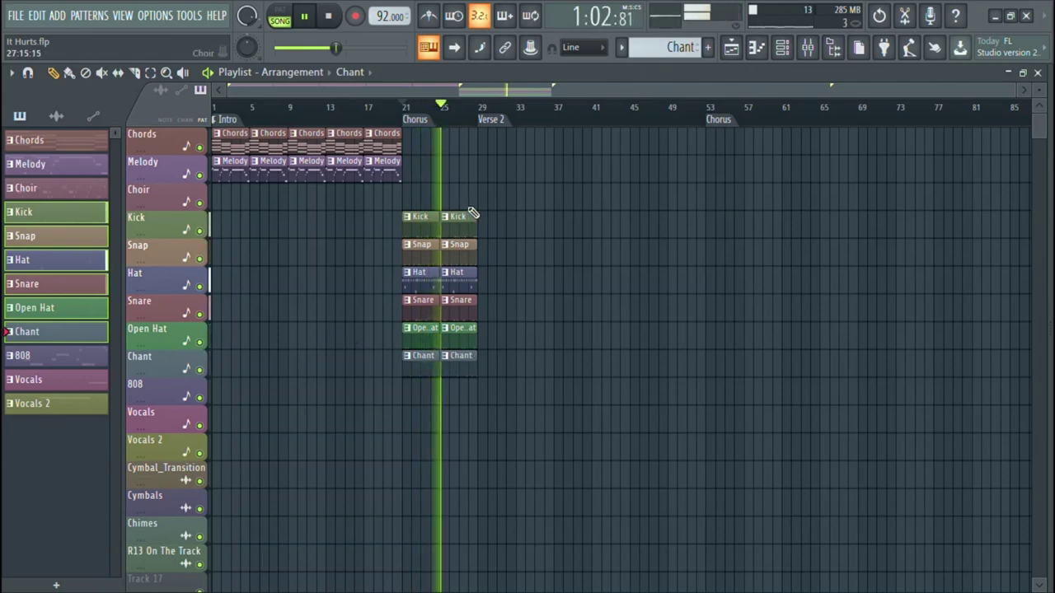
key(space)
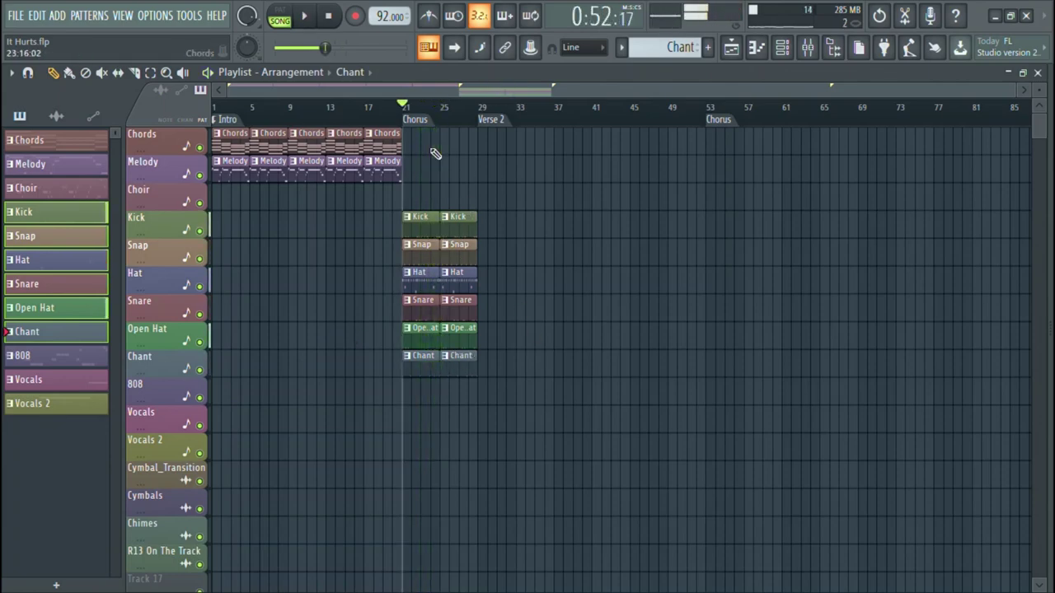
- Place the 808 pattern on the 808 track at bar 21 and play the chorus with it
click(62, 363)
click(415, 400)
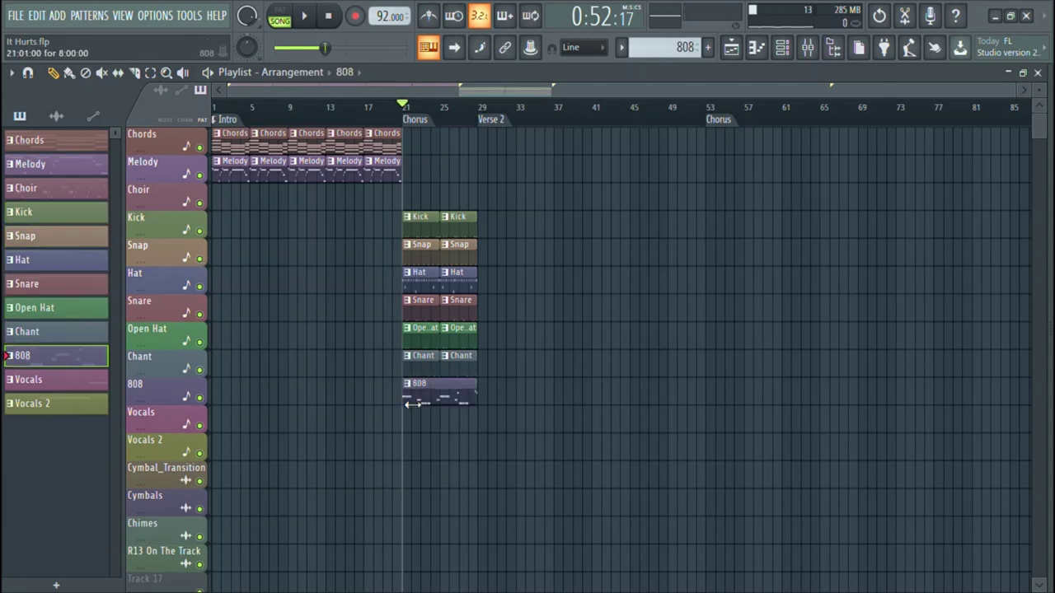
key(space)
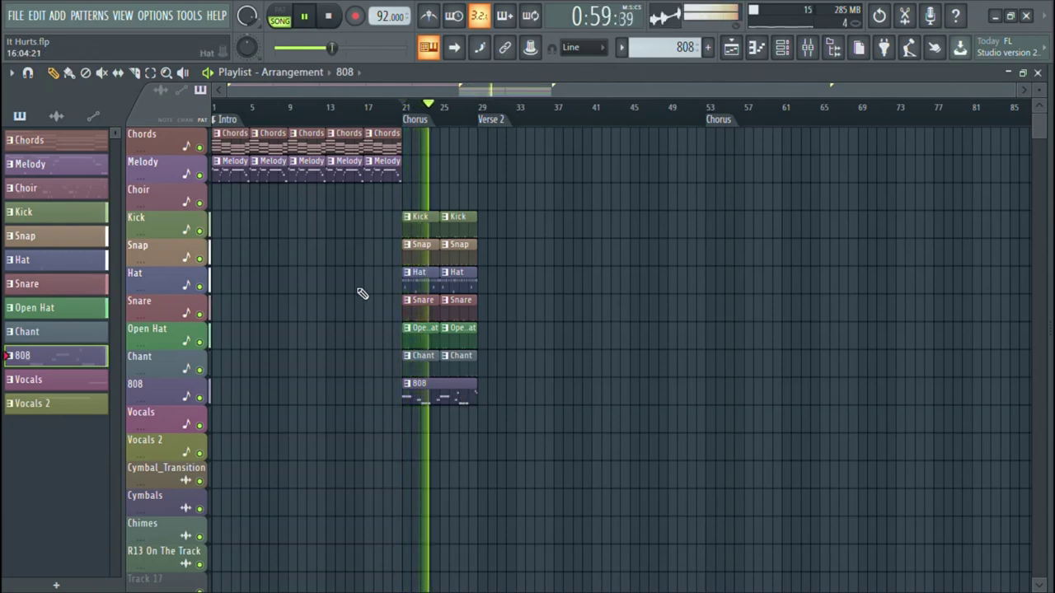
key(space)
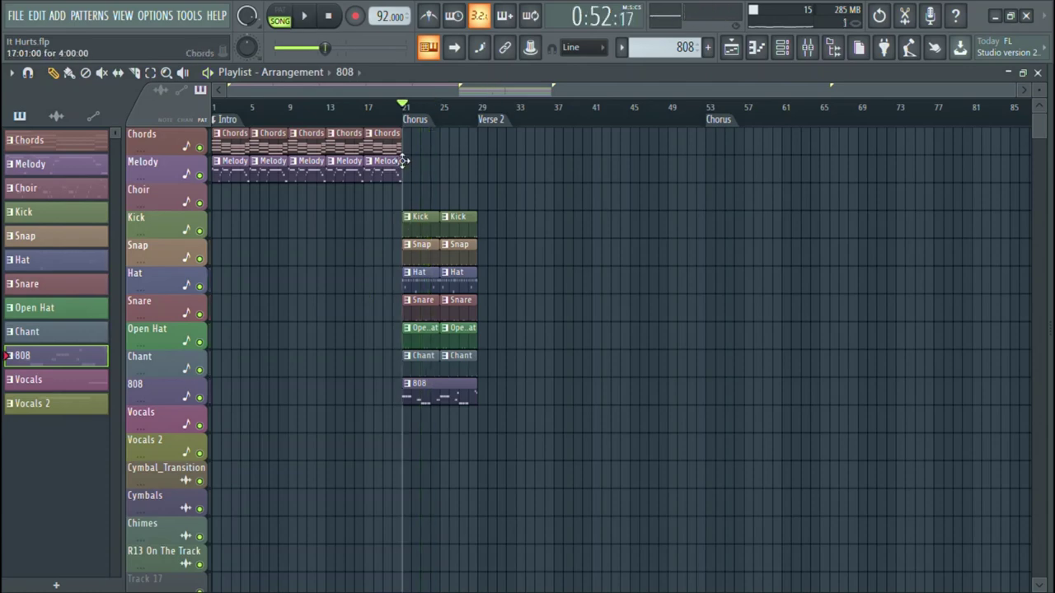
- Place the Vocals and Vocals 2 patterns on their tracks at bars 21 and 25, and play the chorus
click(388, 192)
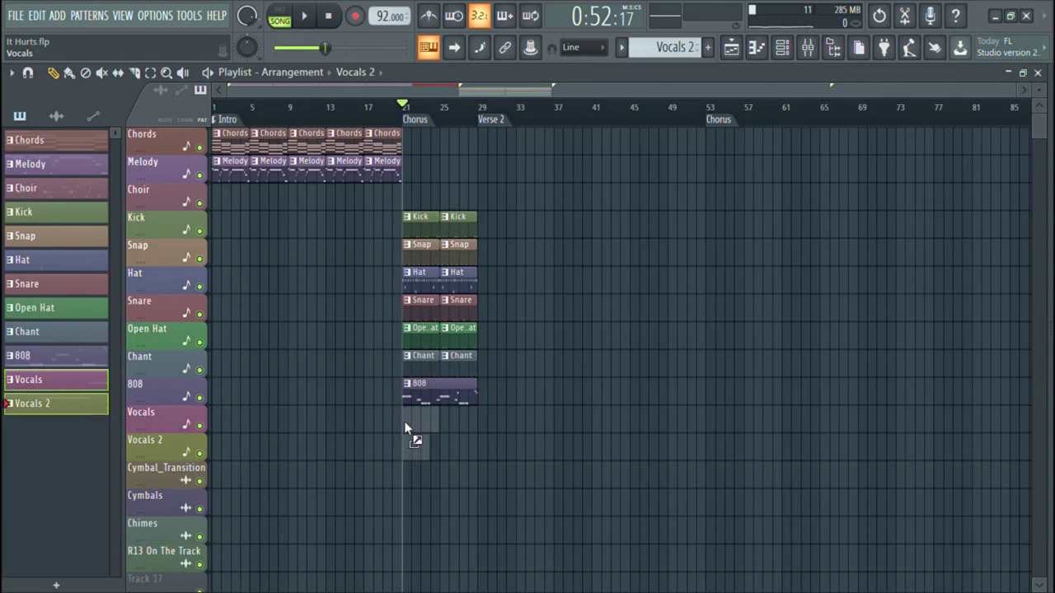
drag(404, 427, 405, 428)
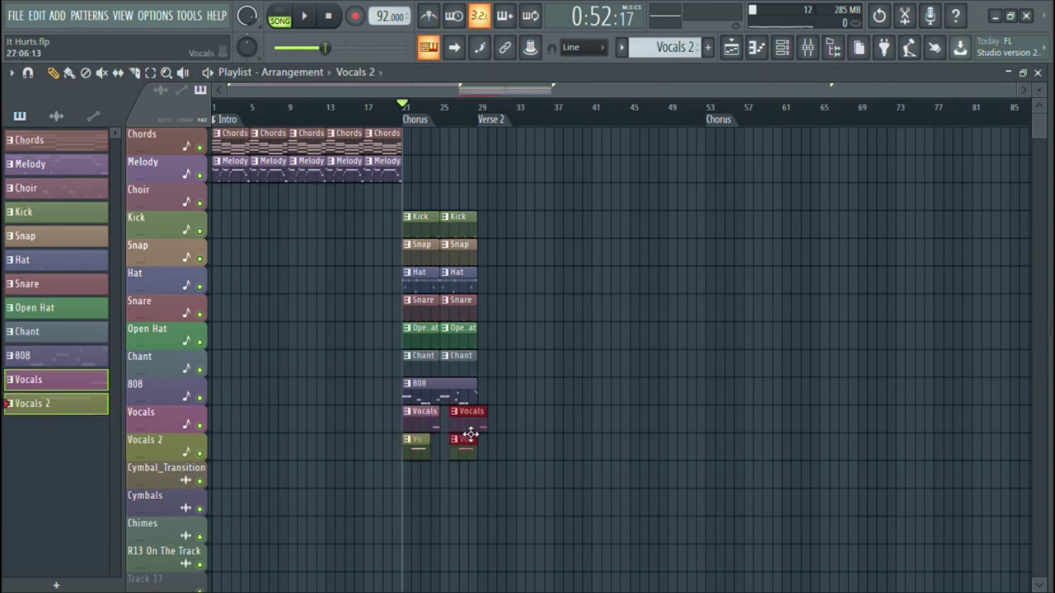
key(space)
key(ctrl+d)
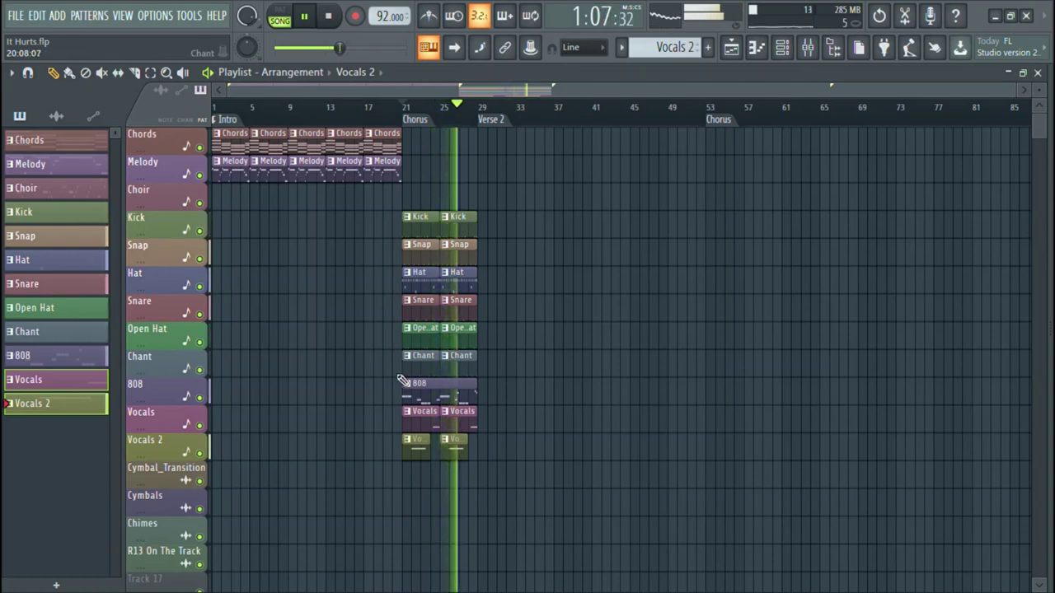
key(space)
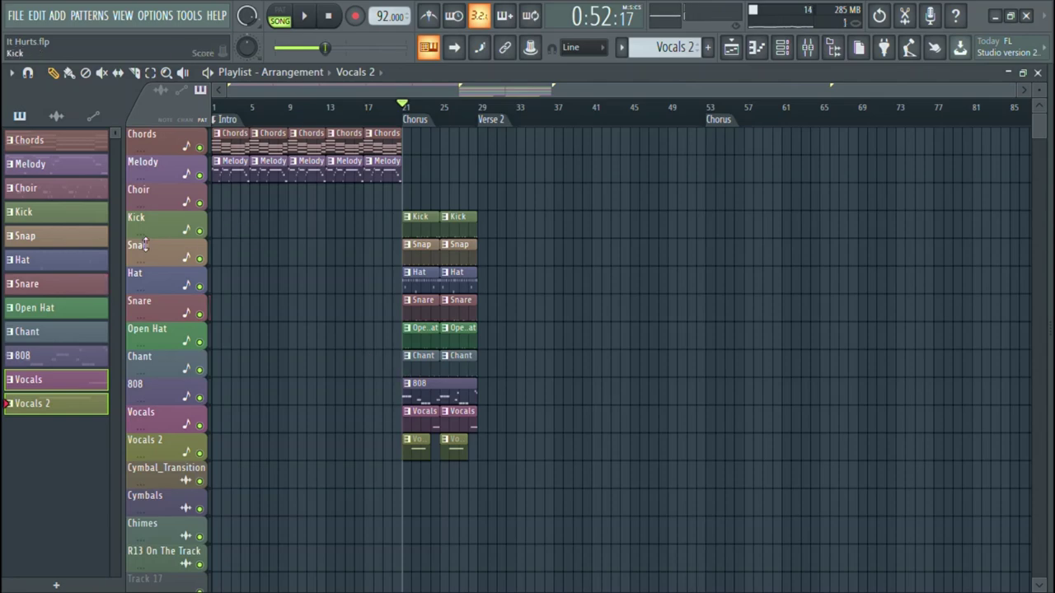
- Add Chords and Melody clips at bars 21 and 25 so both continue through the chorus
click(76, 189)
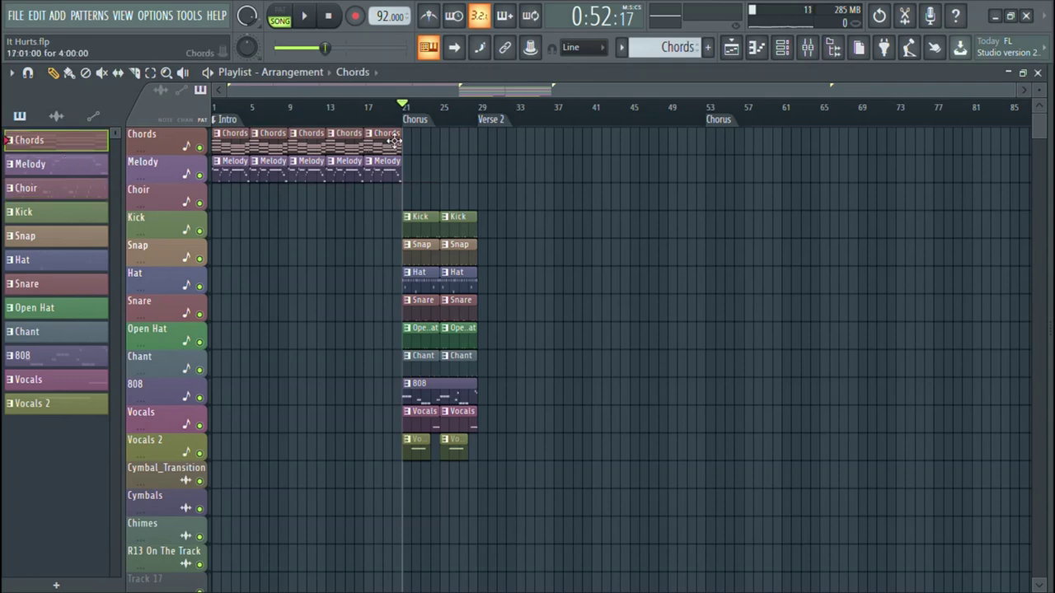
mouse_move(399, 178)
mouse_down()
mouse_move(460, 180)
mouse_move(391, 188)
mouse_up()
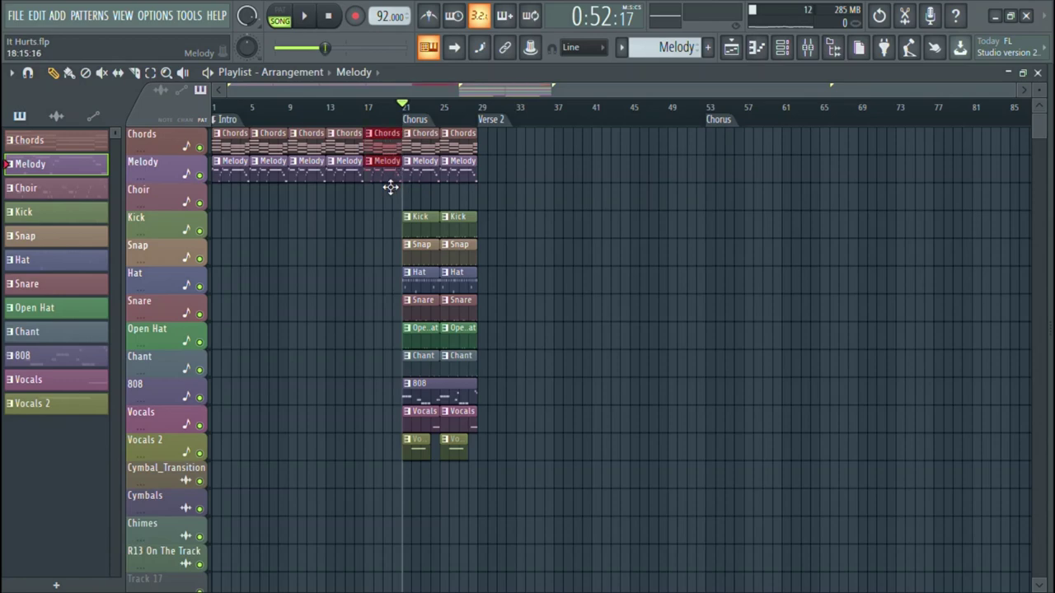
- Play the chorus with the 808 clip deleted for comparison, and undo the deletion
key(space)
click(423, 182)
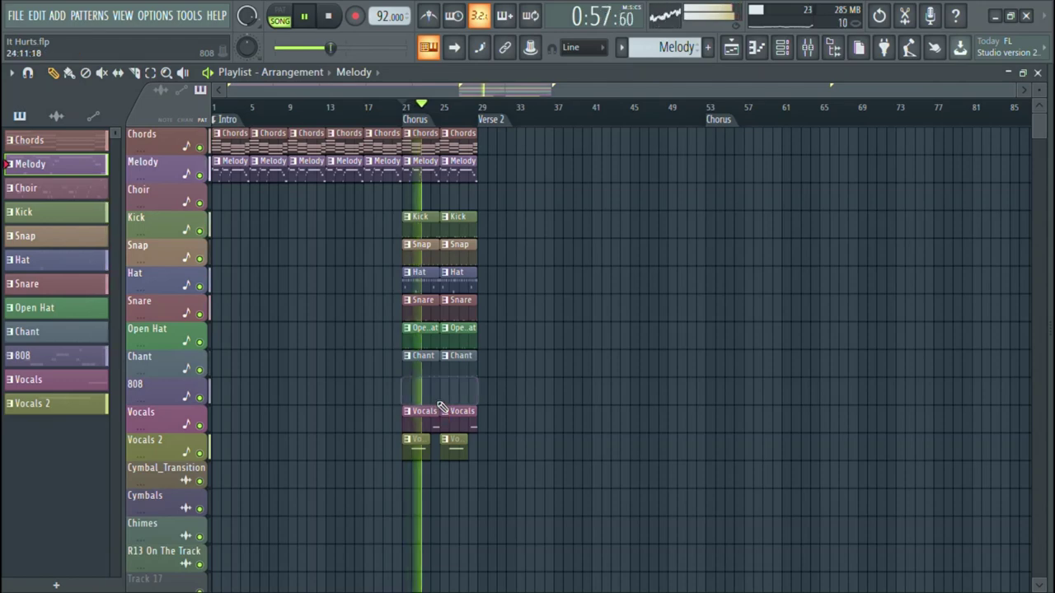
right_click(440, 402)
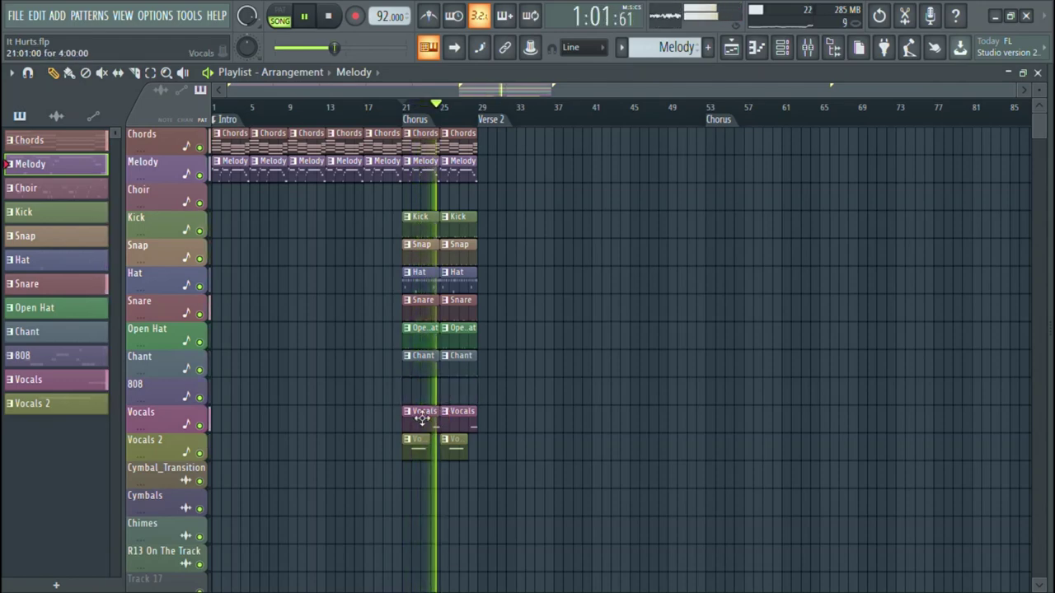
key(ctrl+z)
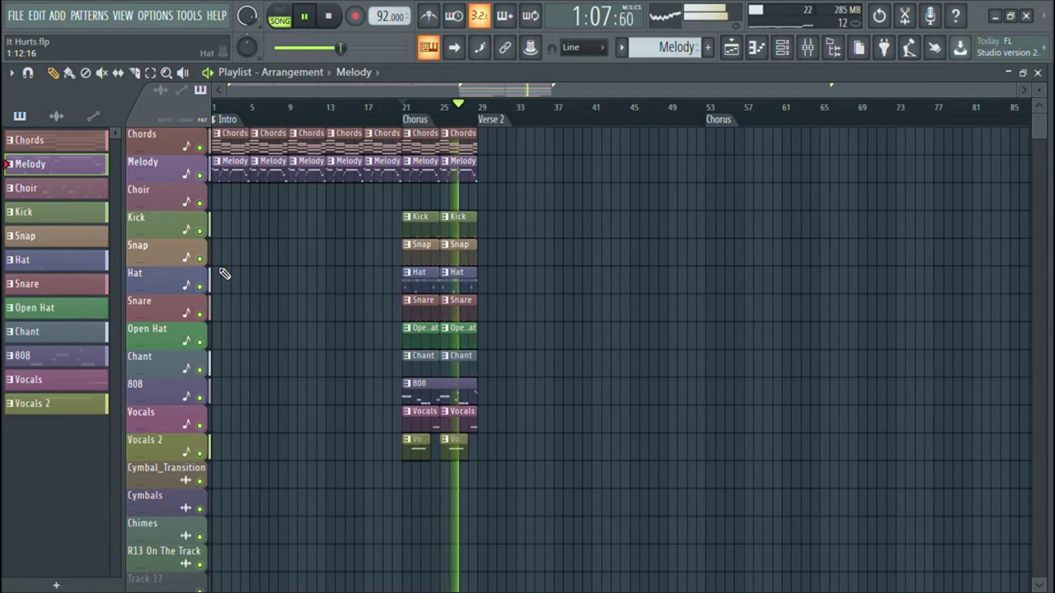
- Stop playback, place Choir clips on the Choir track at bars 21 and 25, and audition them with that track soloed
key(space)
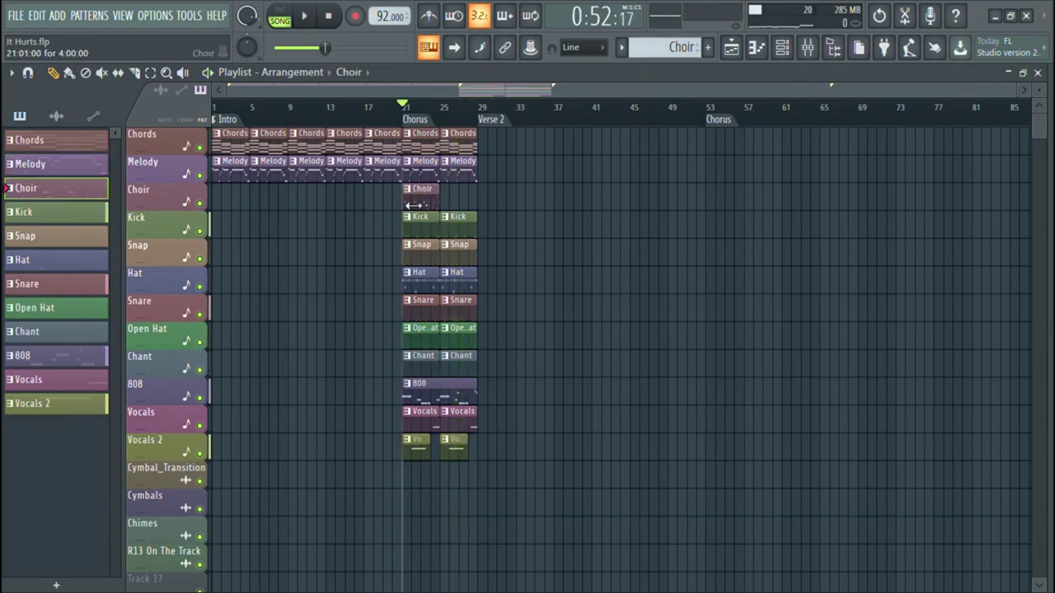
right_click(207, 208)
key(space)
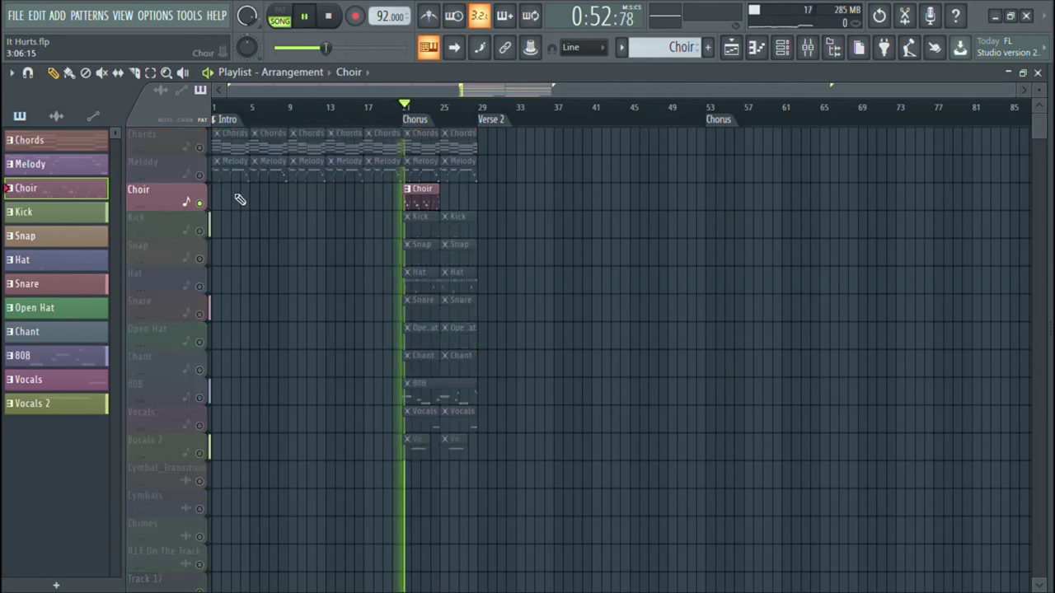
click(459, 212)
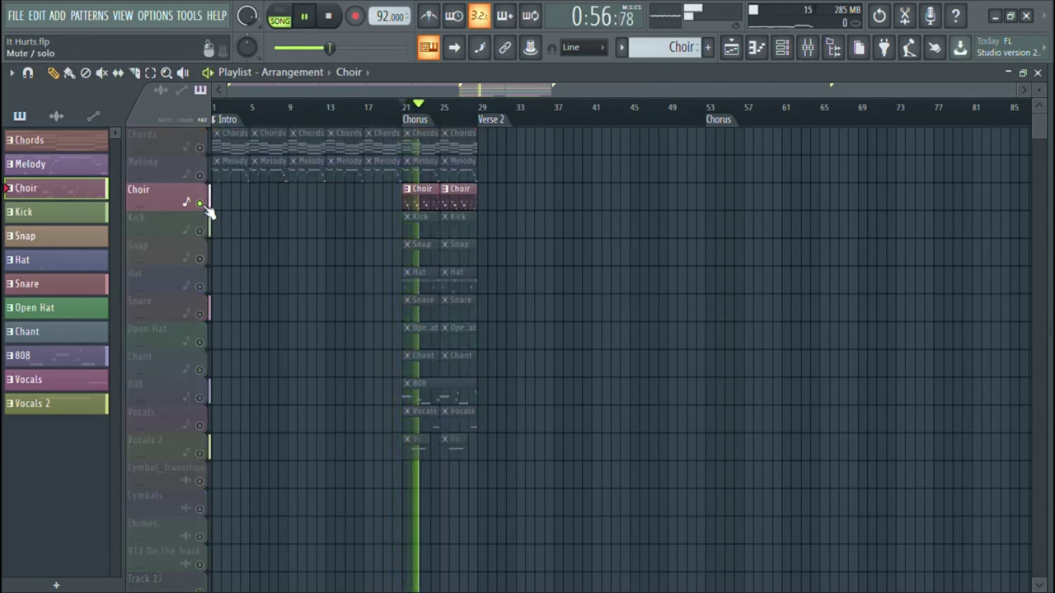
key(space)
right_click(207, 208)
- Play the intro from bar 13 and add a Snap clip at bar 17, leading into the chorus
click(330, 113)
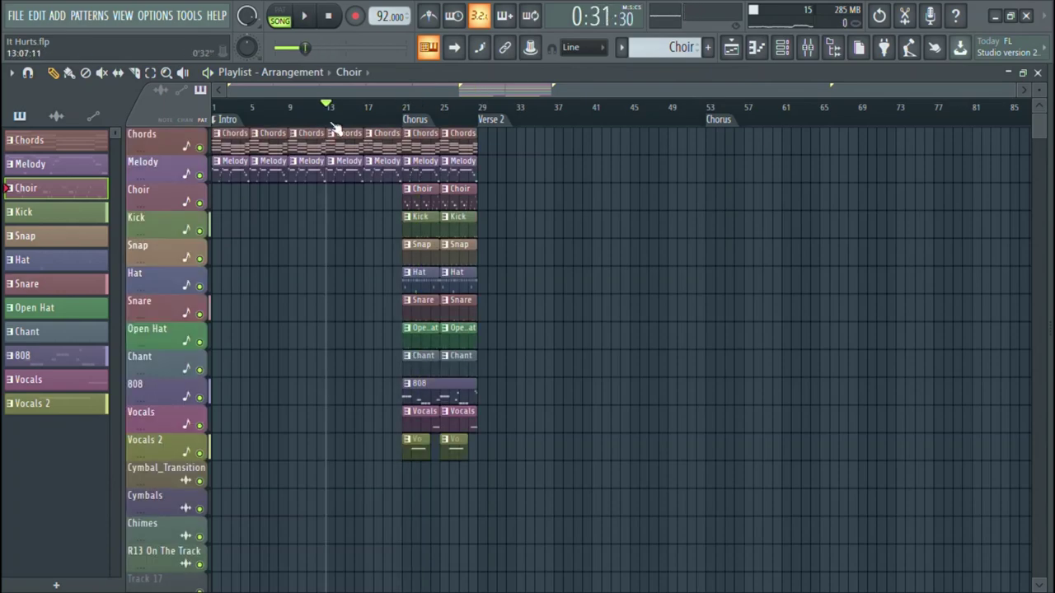
key(space)
click(428, 255)
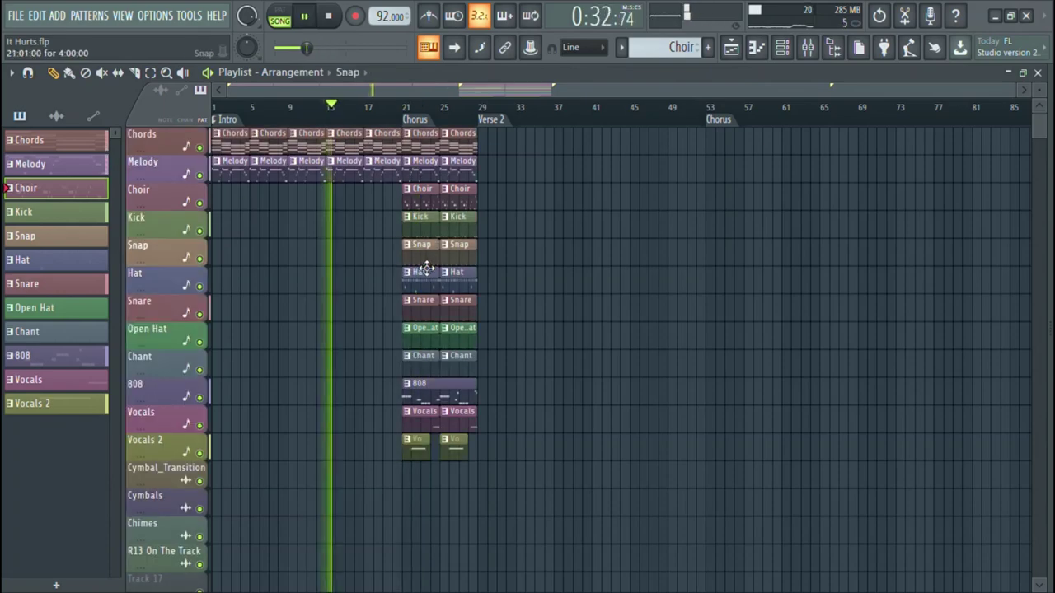
click(381, 256)
key(space)
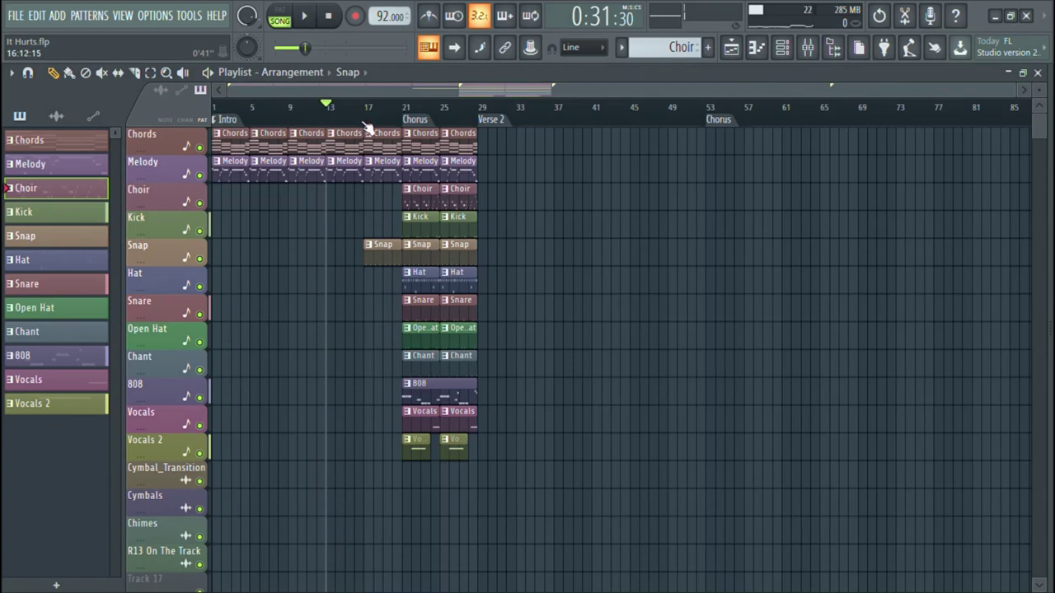
- Play the arrangement from bar 17 to hear the Snap clip lead into the chorus
click(368, 115)
key(space)
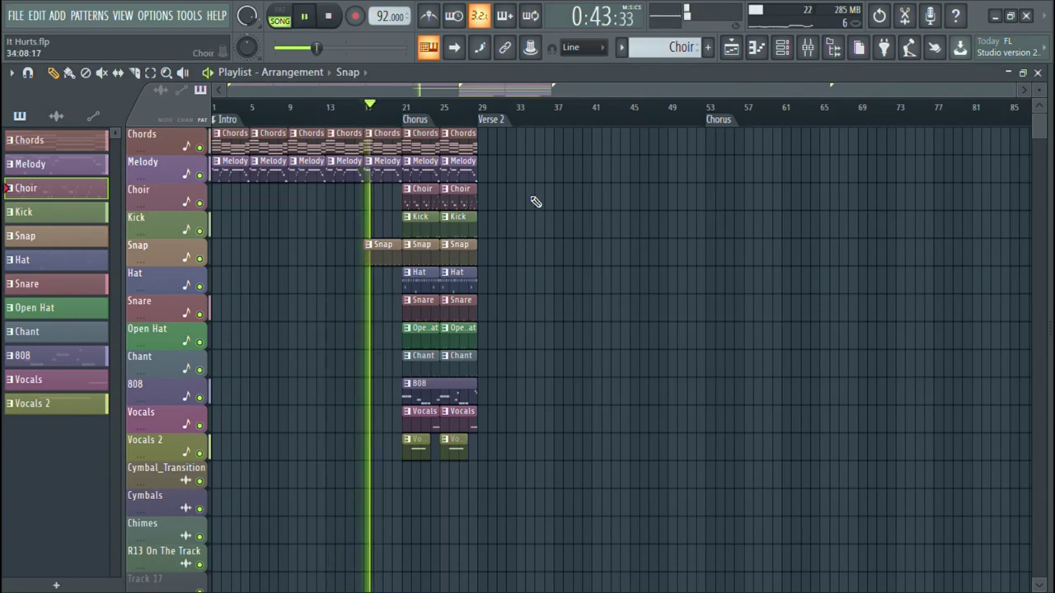
mouse_move(1018, 91)
mouse_down()
mouse_move(672, 132)
mouse_move(736, 262)
mouse_move(749, 265)
mouse_move(750, 198)
mouse_up()
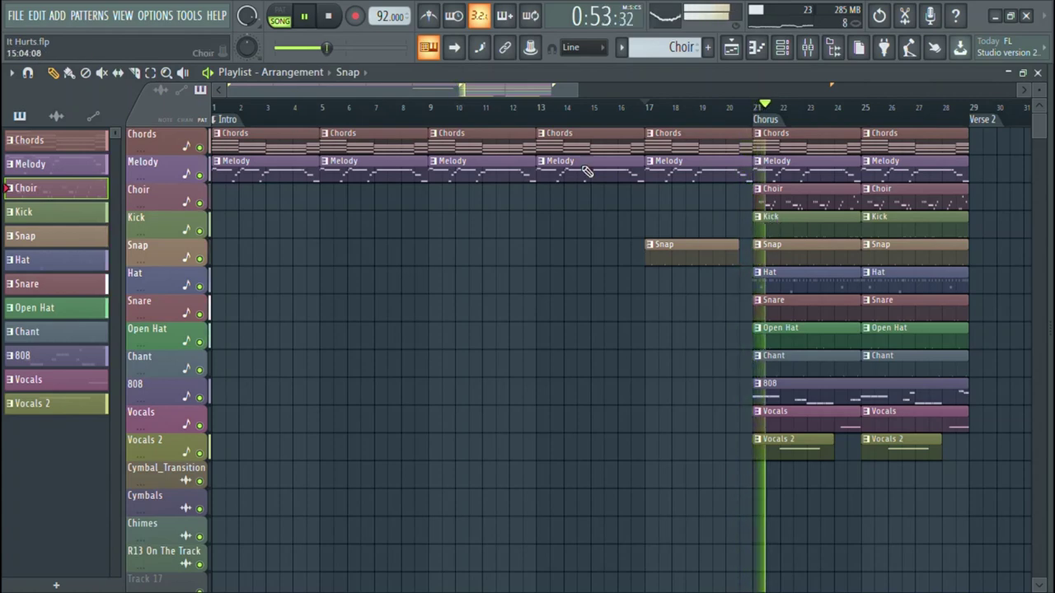
drag(577, 89, 937, 124)
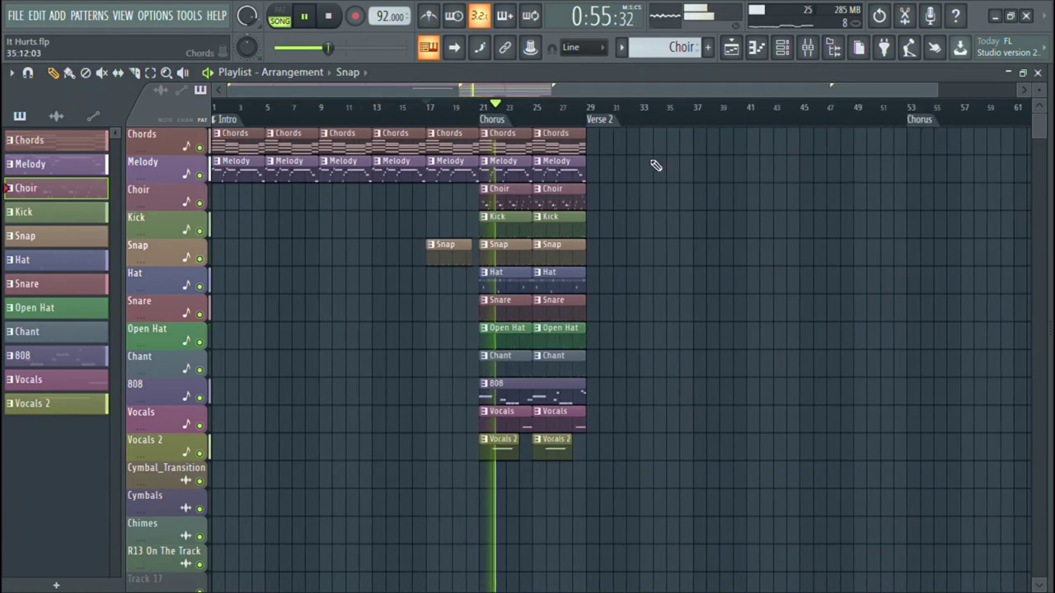
- Place a Cymbals clip at bar 21 and a Cymbal_Transition clip at bar 20 on the two cymbal tracks, and stop playback
click(56, 115)
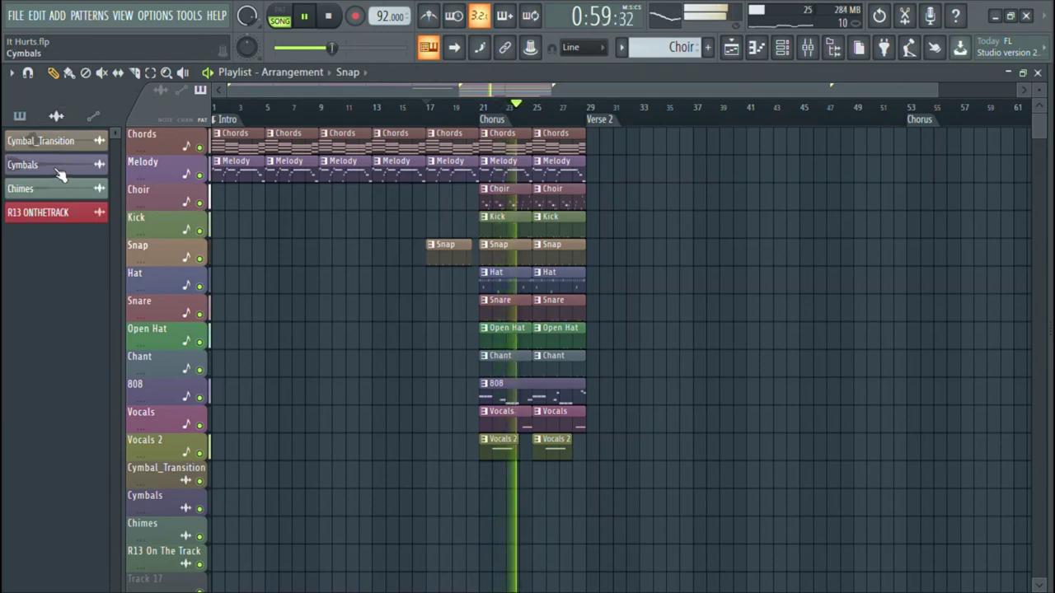
click(98, 170)
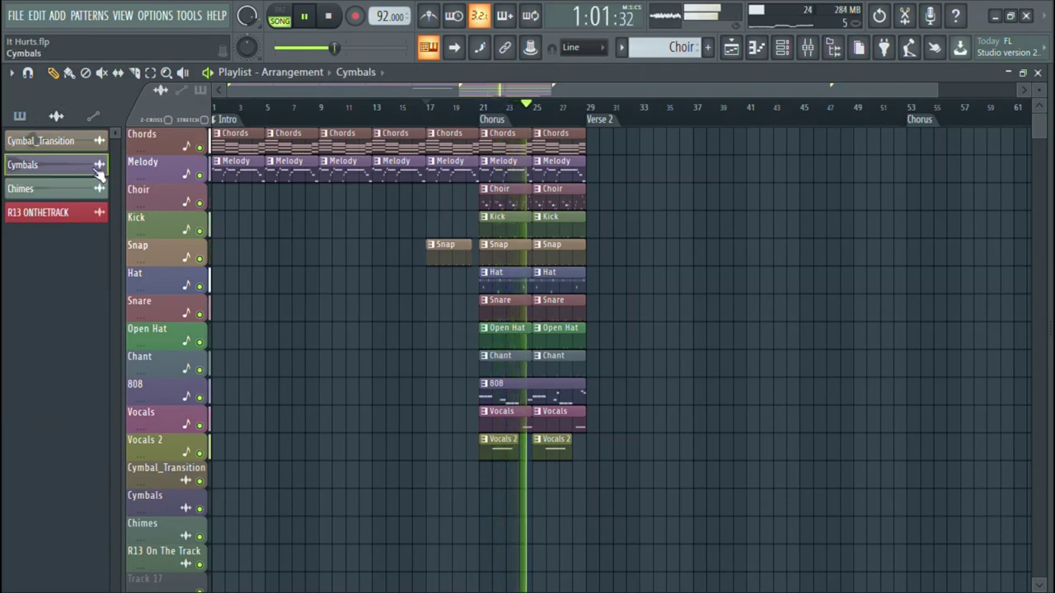
click(484, 483)
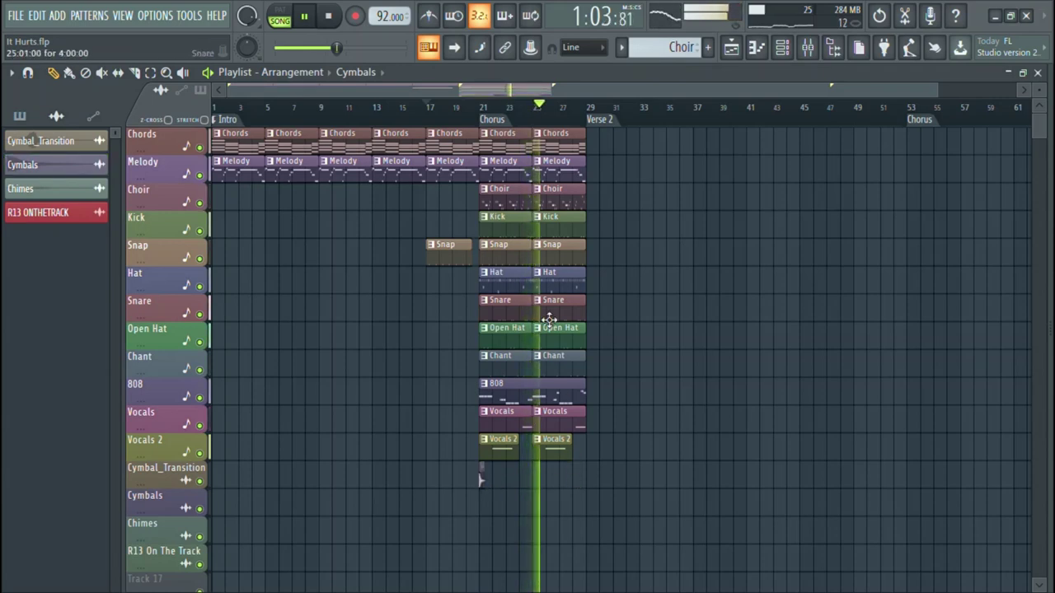
key(space)
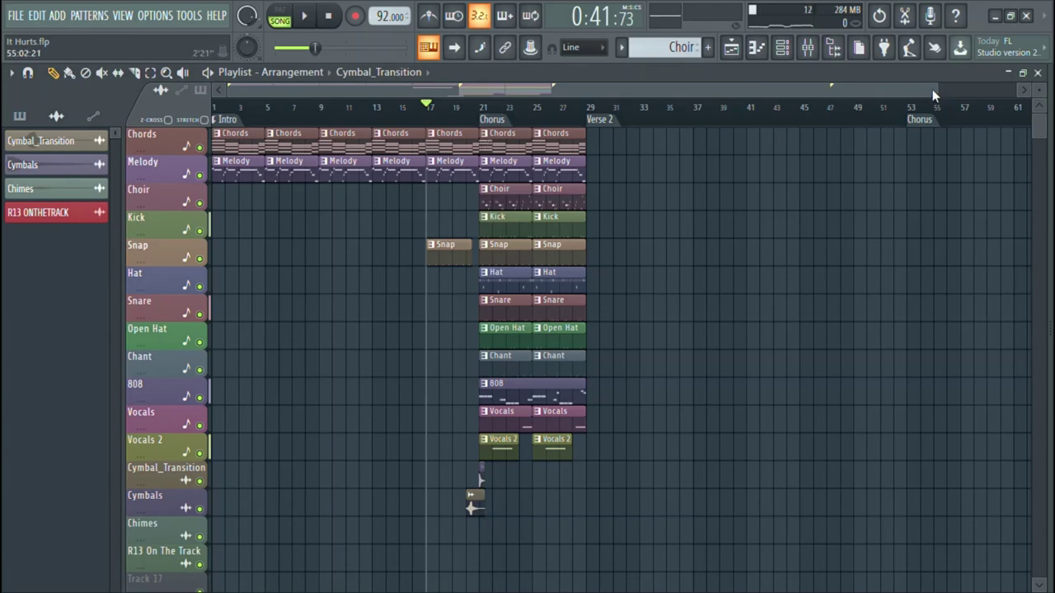
- Play from about bar 19 and nudge the Cymbal_Transition clip slightly forward with snap off, restoring the snap to Line
drag(945, 91, 600, 103)
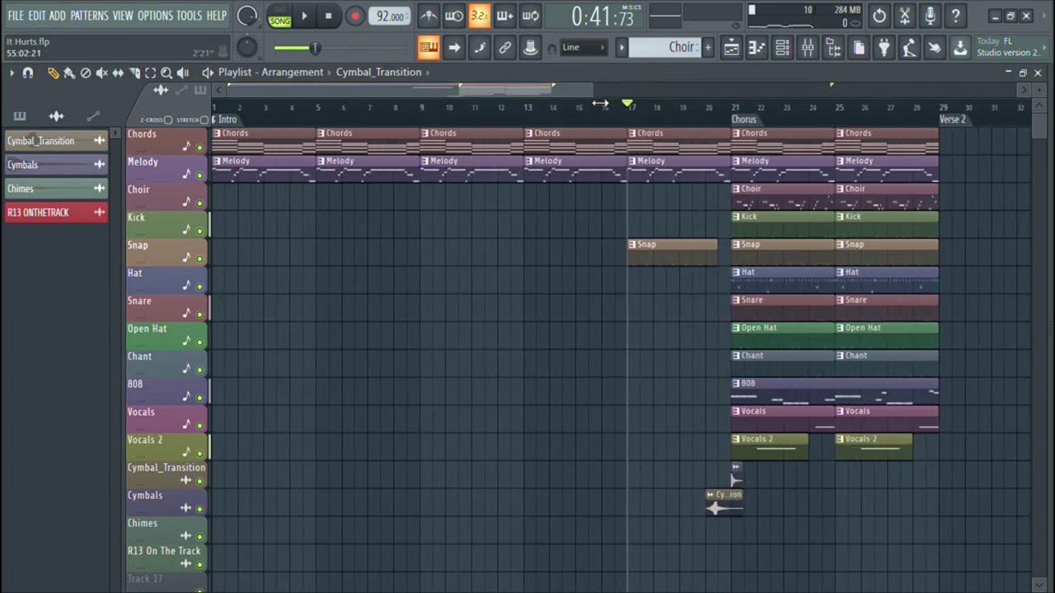
click(689, 142)
click(685, 114)
key(space)
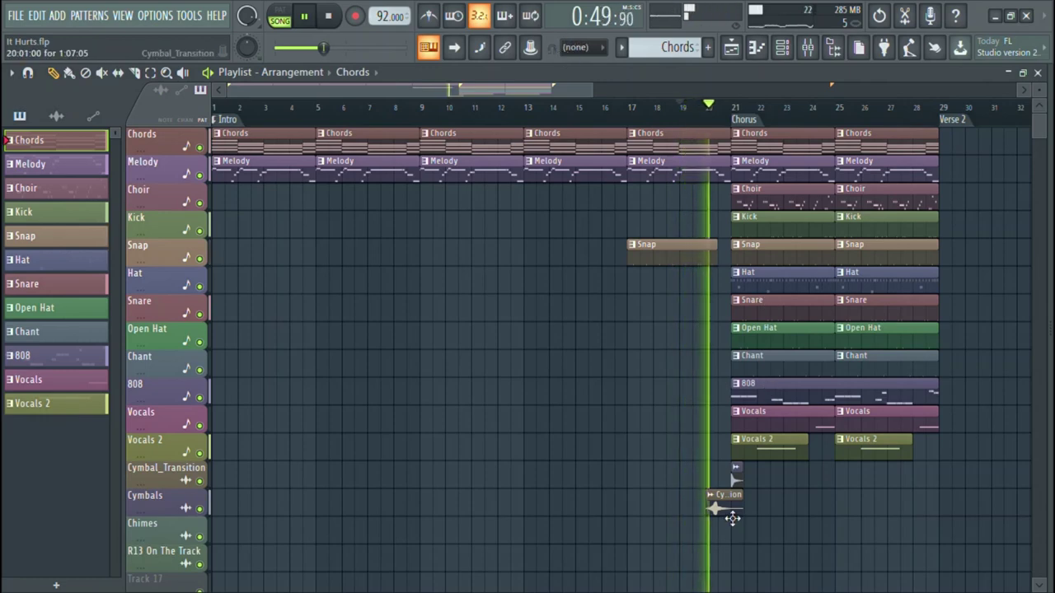
click(732, 516)
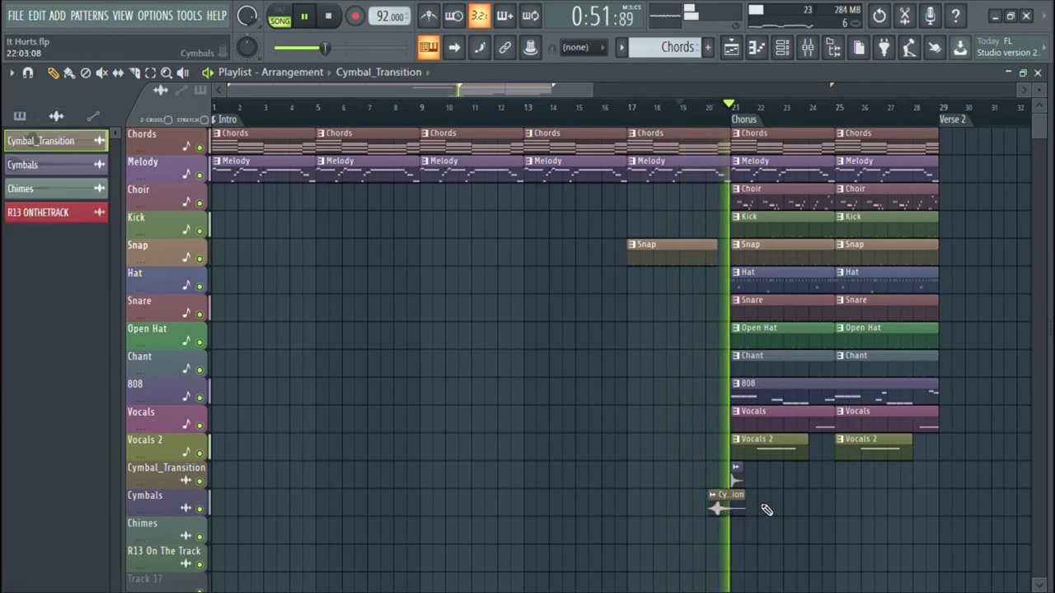
click(553, 47)
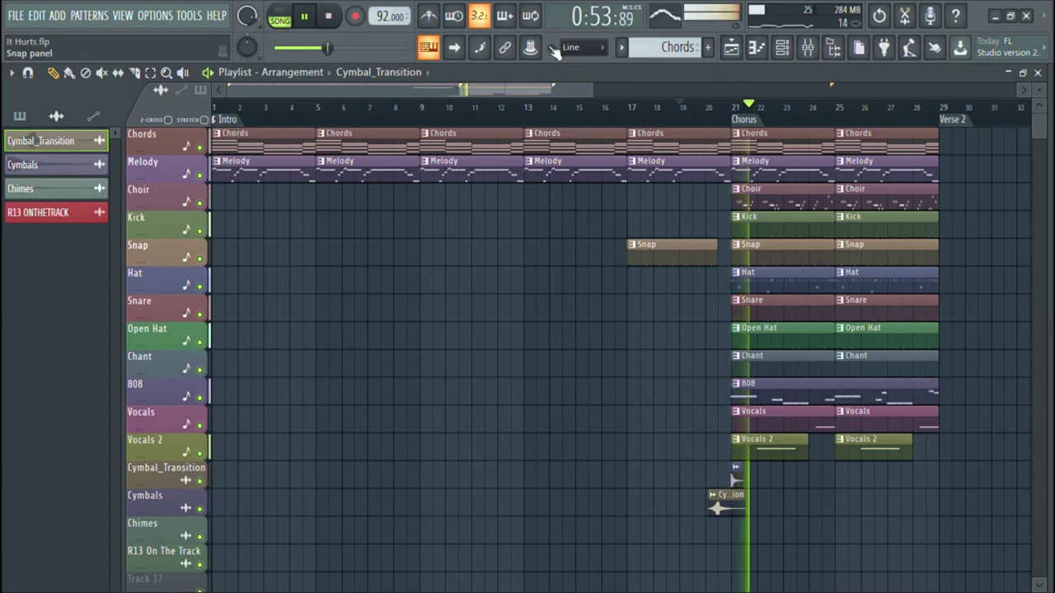
drag(591, 90, 973, 129)
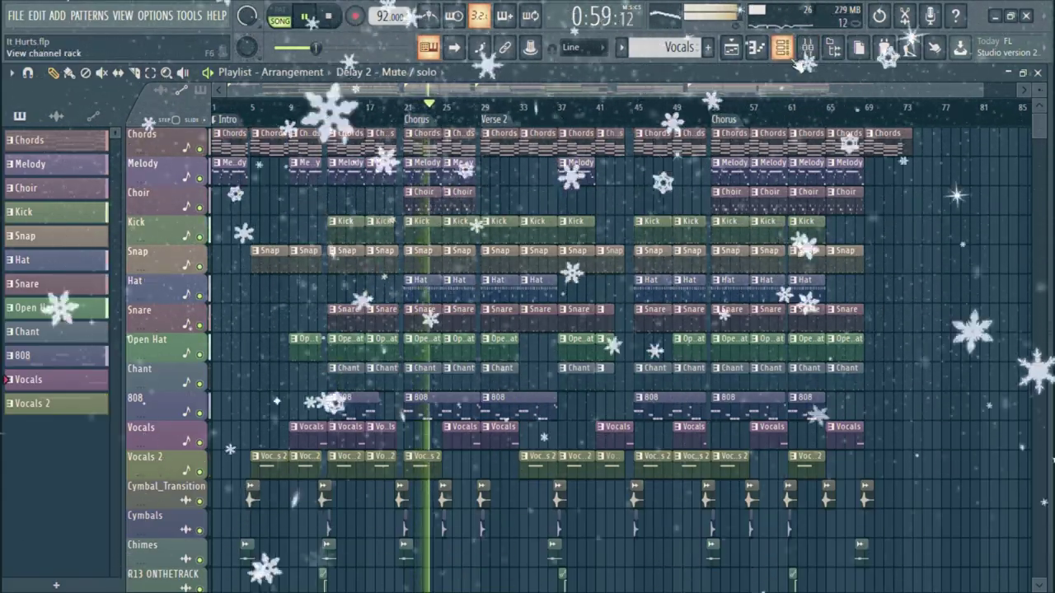
- Open the channel rack during playback of the full arrangement and filter it to the Unsorted channels
click(858, 47)
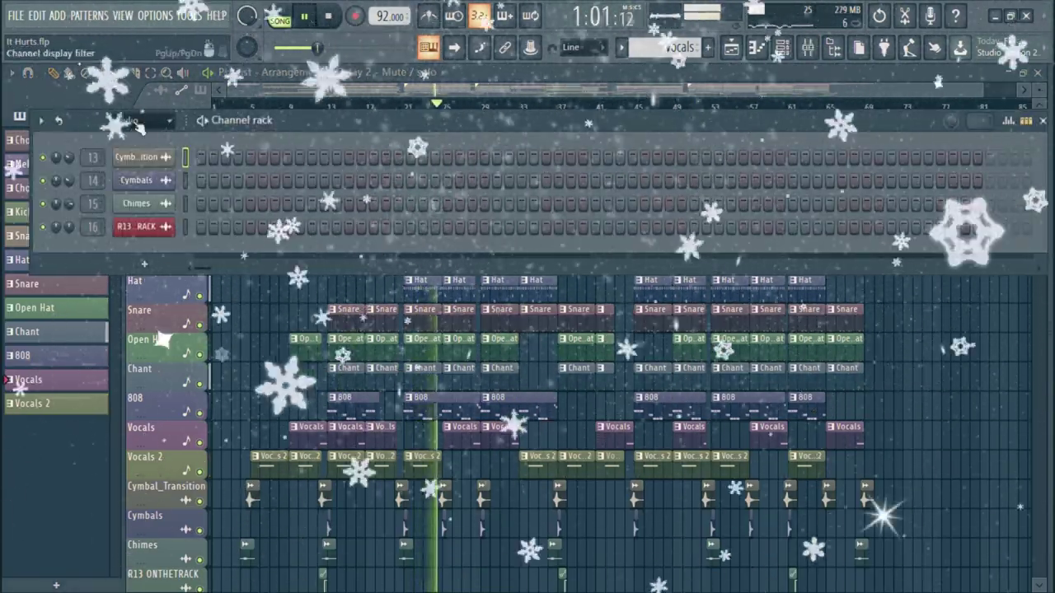
click(140, 126)
click(154, 195)
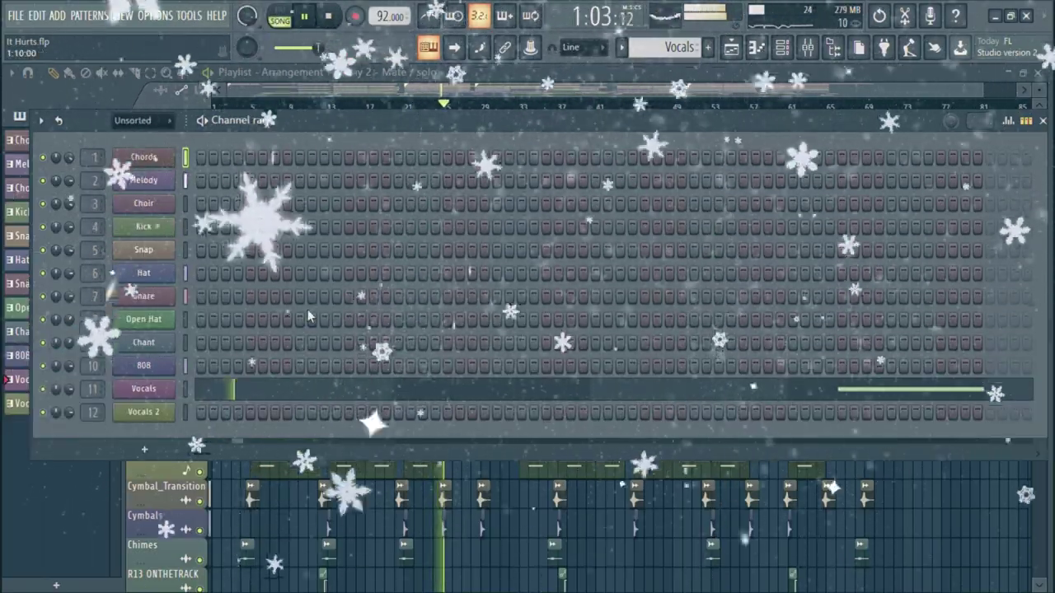
- Select the 808 and Choir patterns, view the Choir notes in the piano roll, and return to the playlist
click(21, 356)
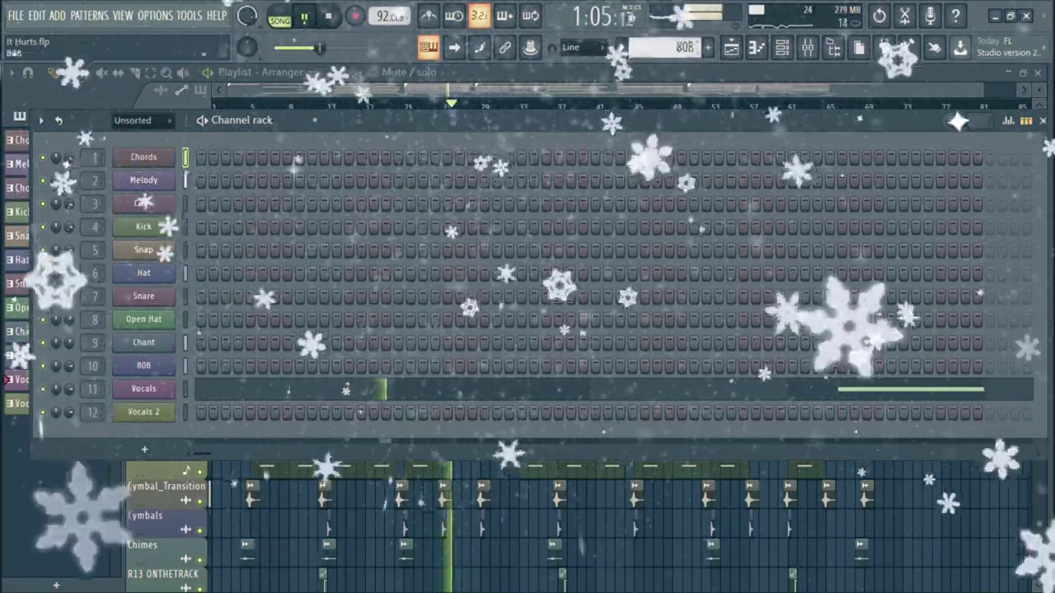
click(8, 188)
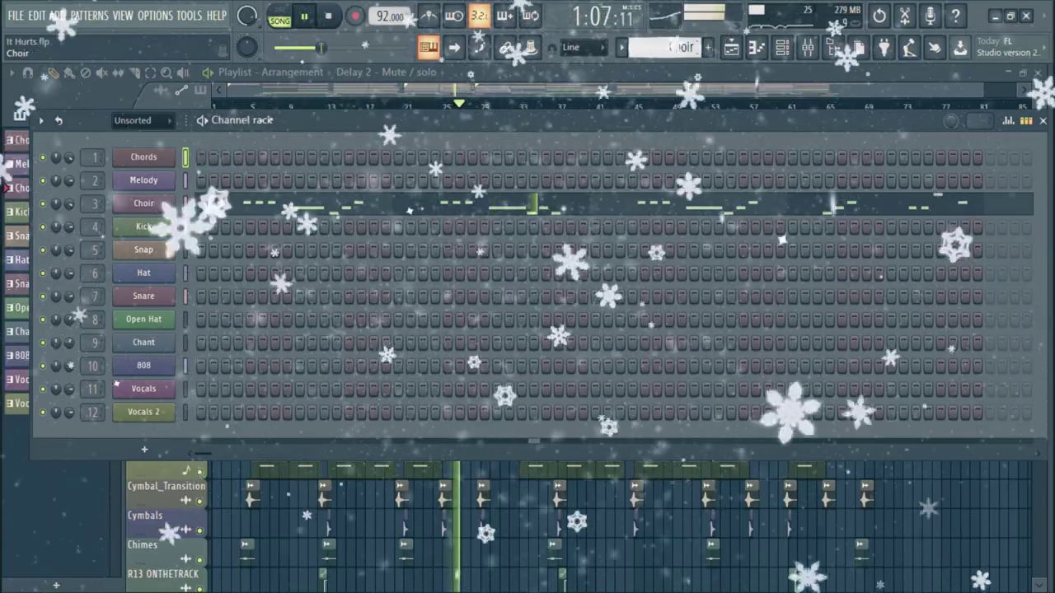
click(608, 206)
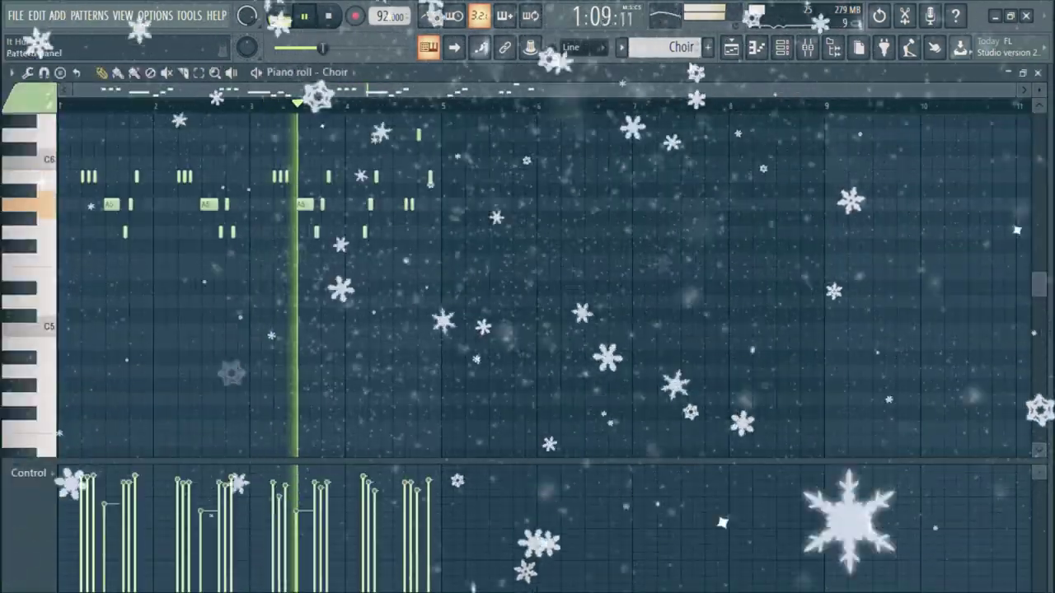
click(734, 49)
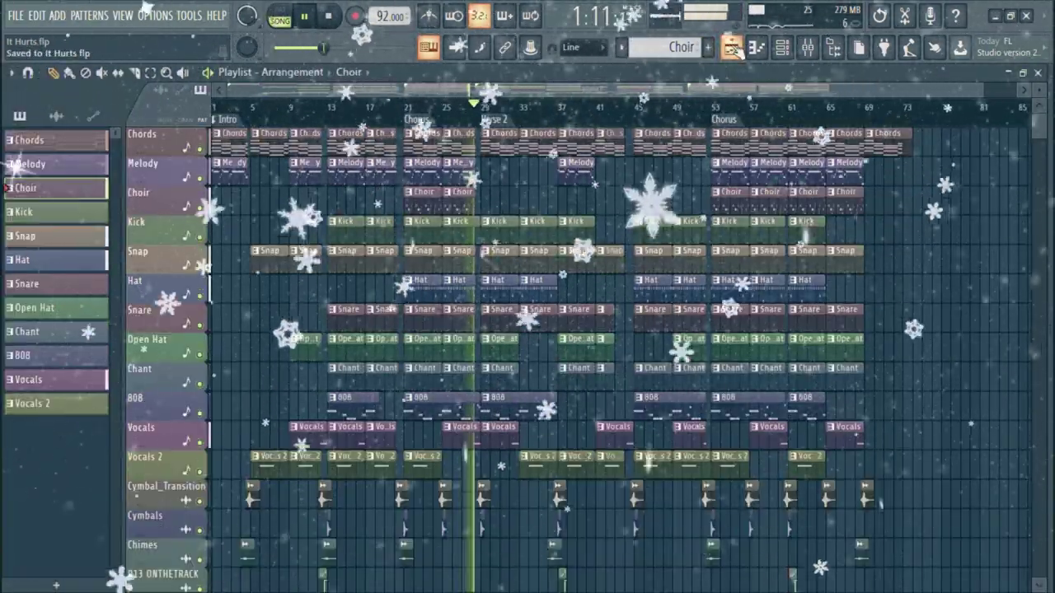